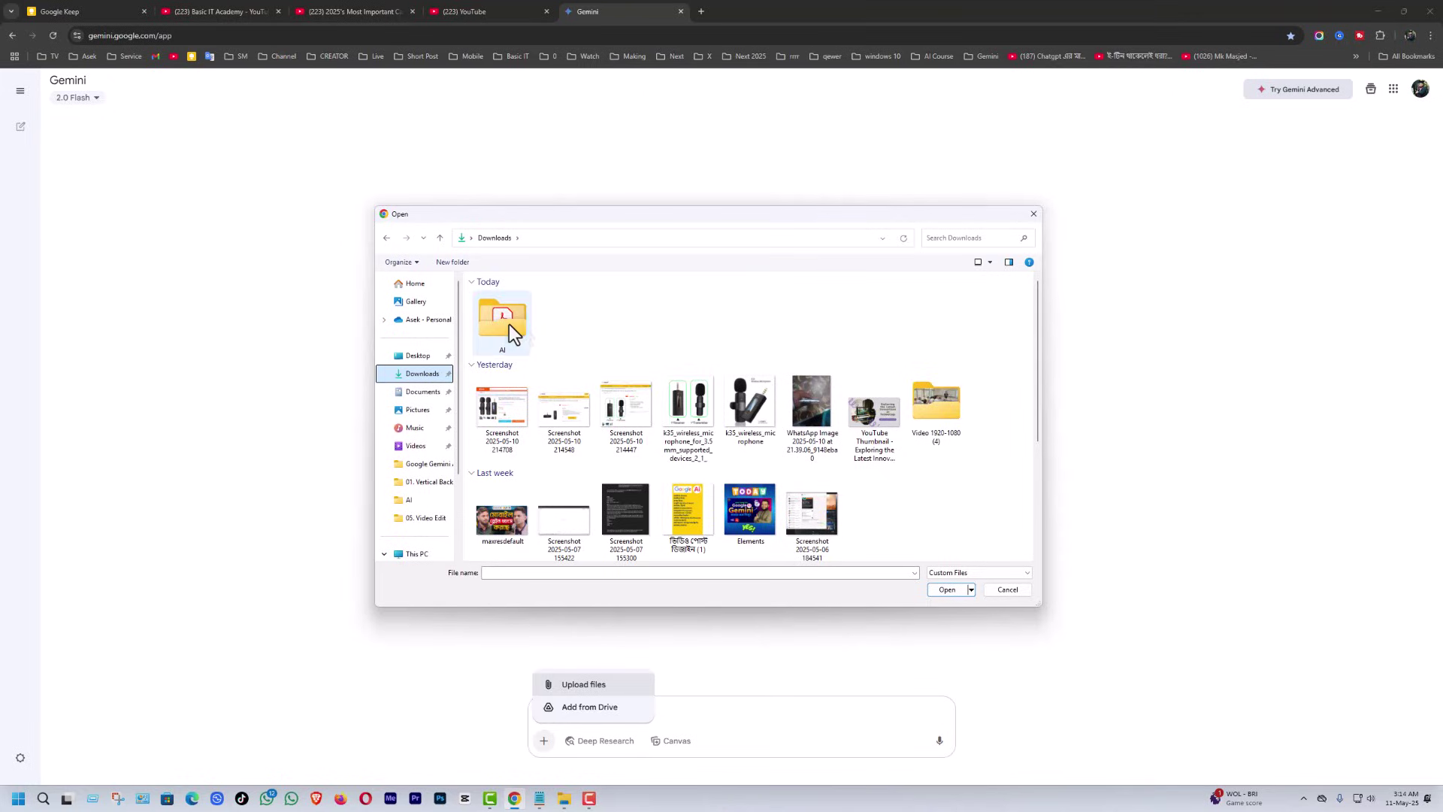
- Attach the Quote-11 image from the AI folder in Downloads and send it with the prompt "Photo to Text"
click(693, 496)
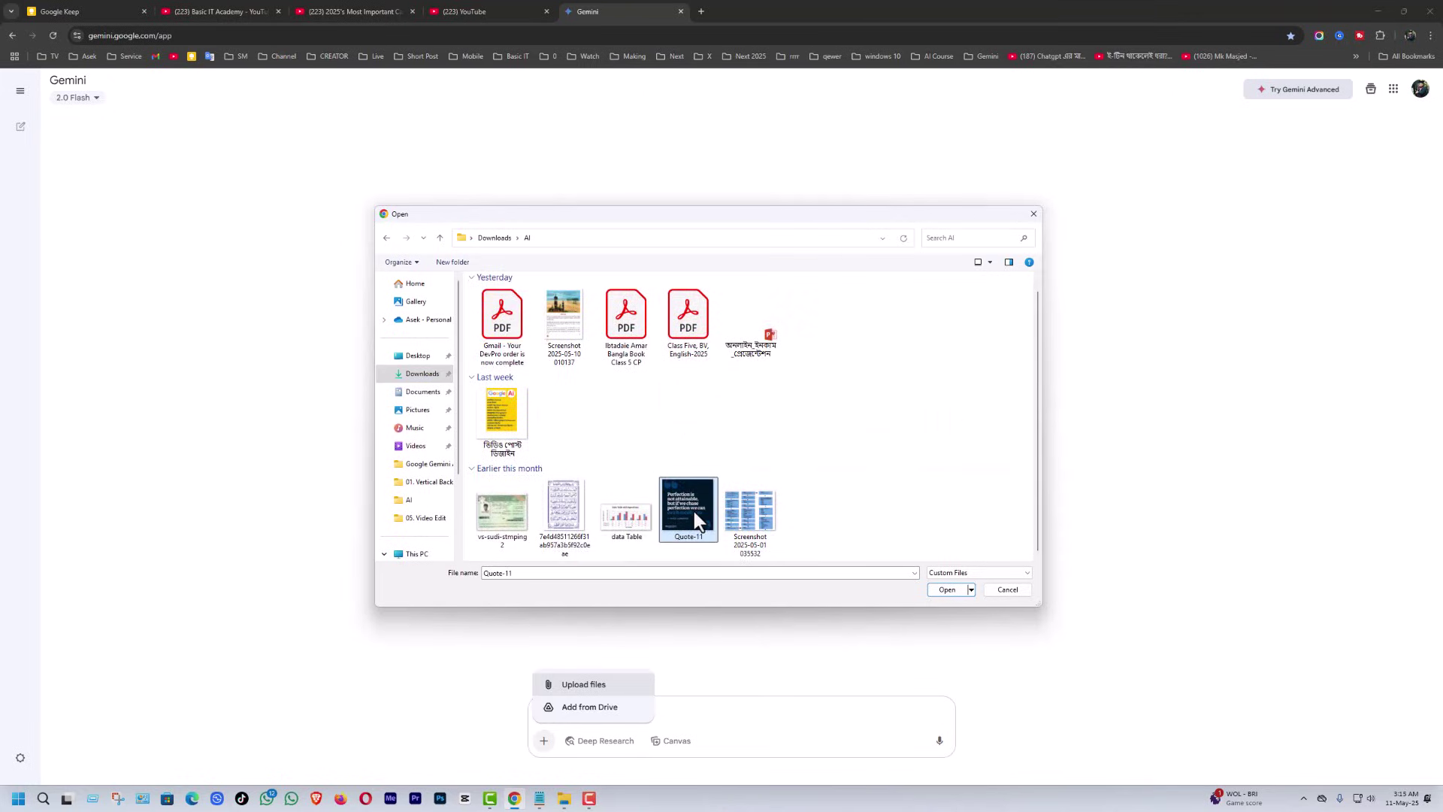
click(947, 591)
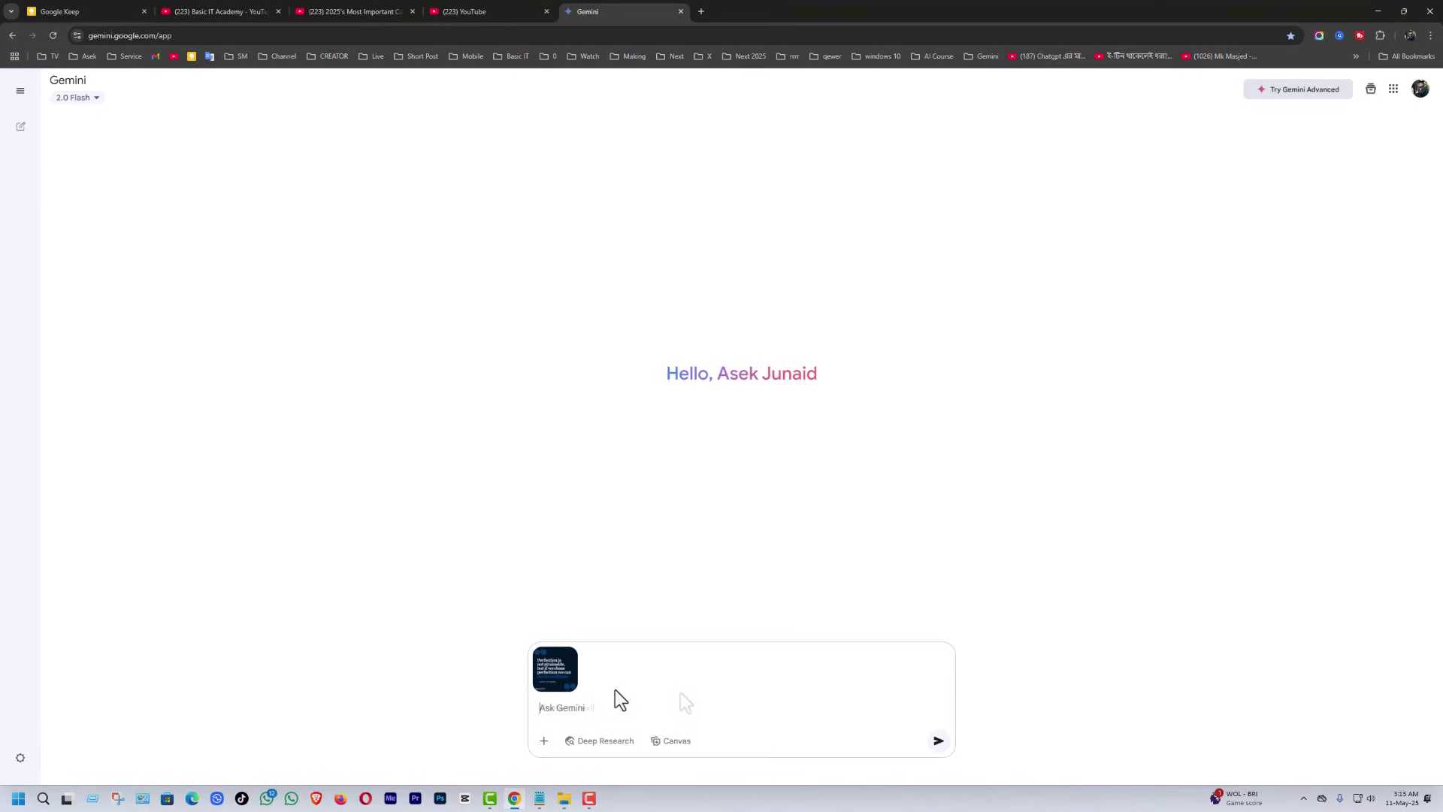
text(Photo to Text)
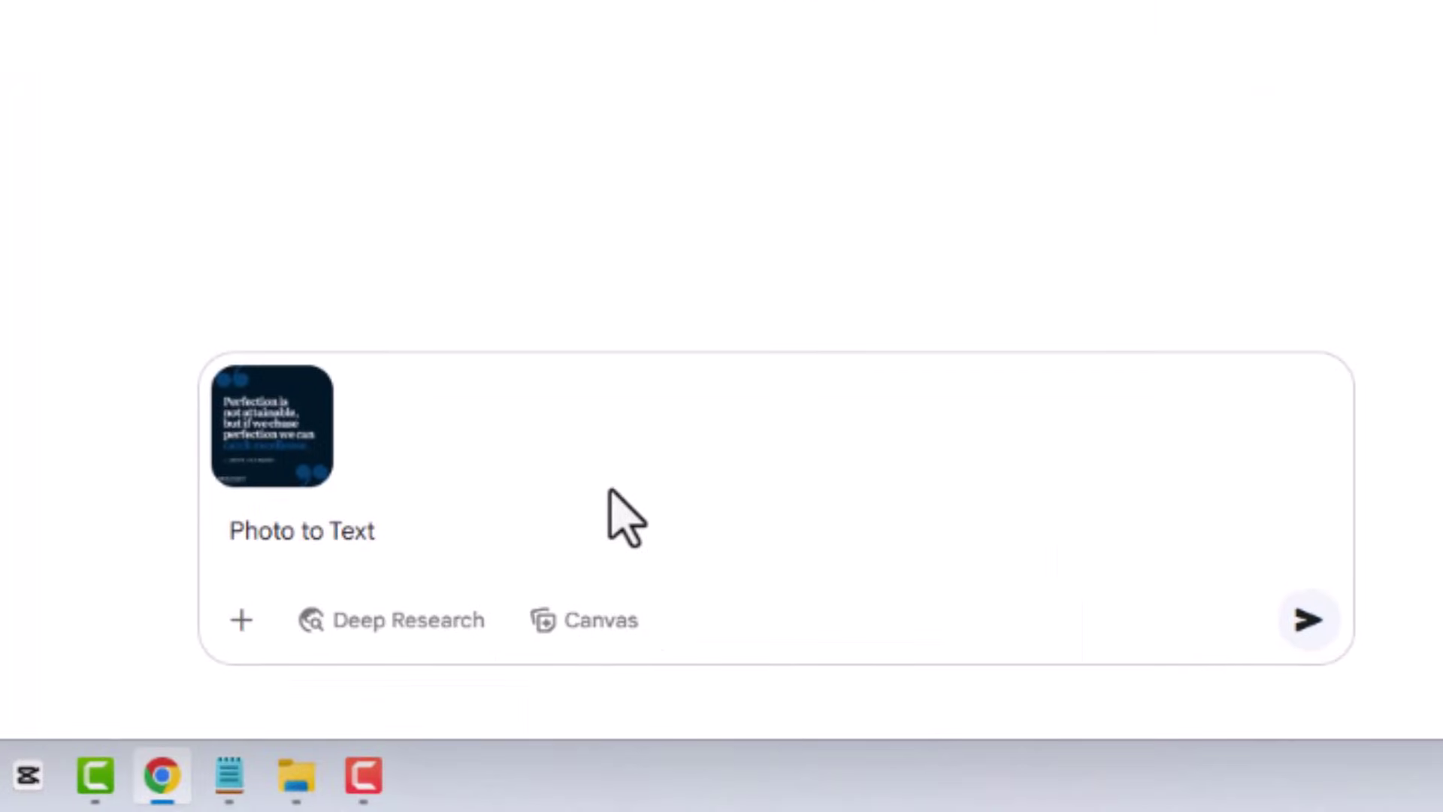
click(1307, 628)
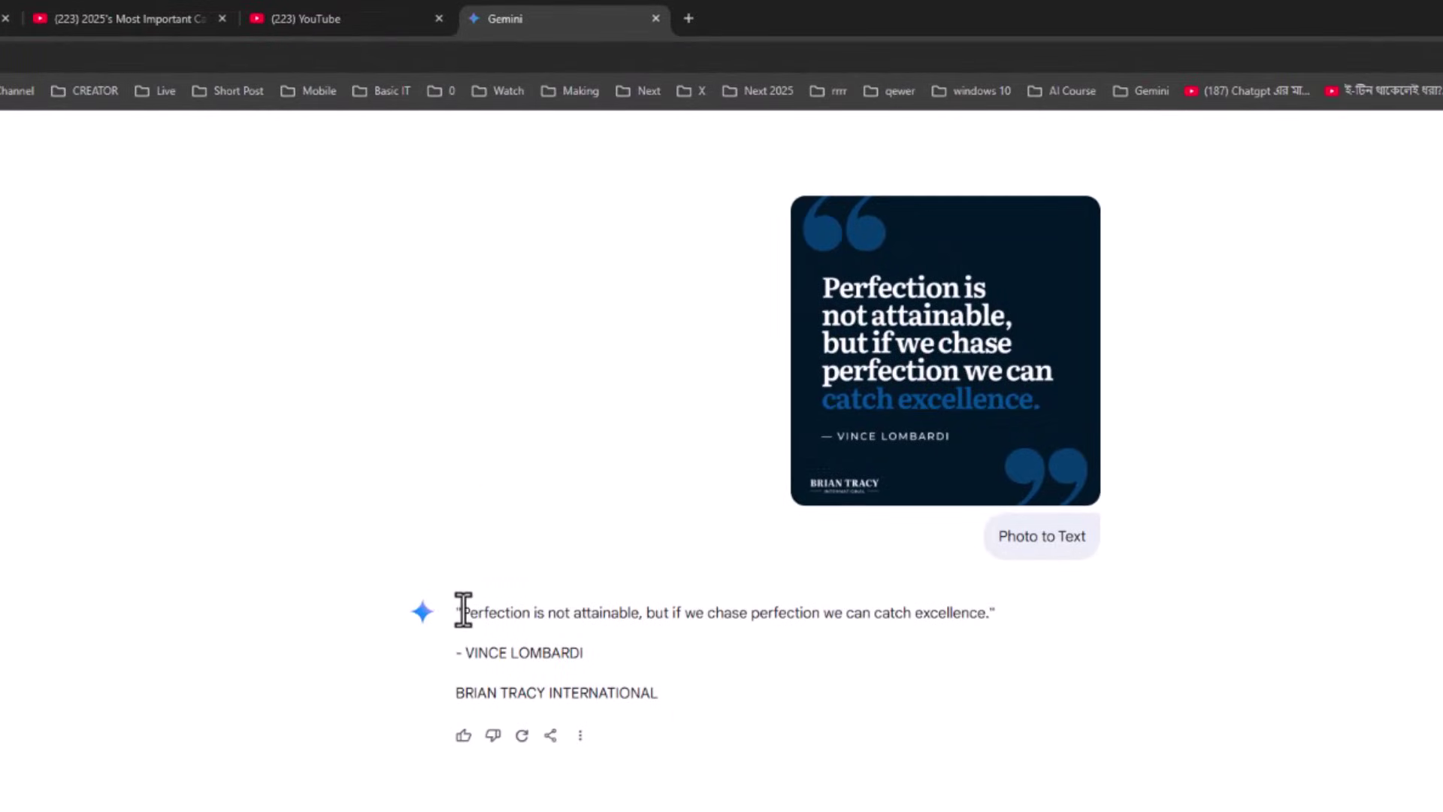
- Highlight the extracted quote text and request its Bangla translation with the prompt "এটার বাংলা করে দাও"
drag(456, 613, 675, 684)
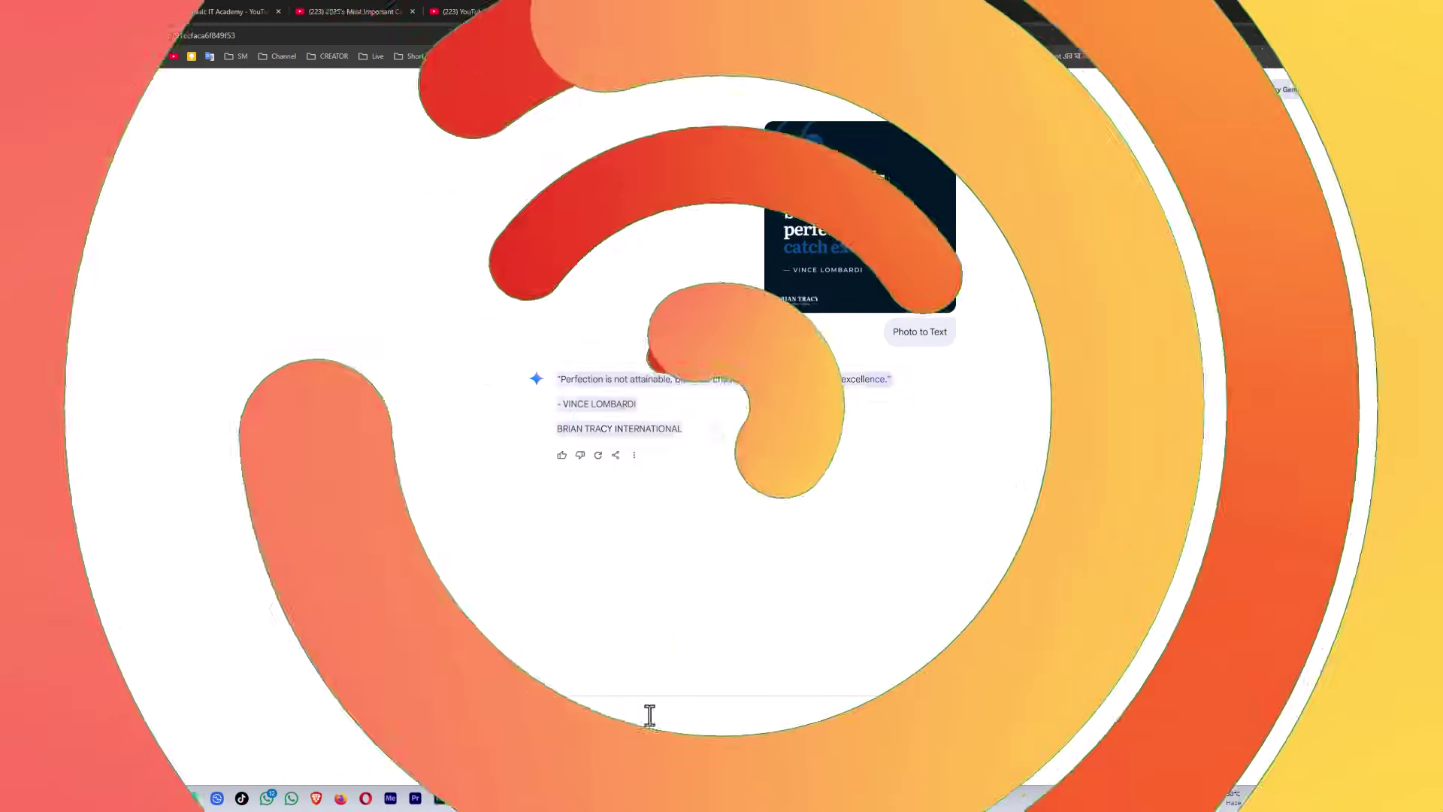
click(649, 715)
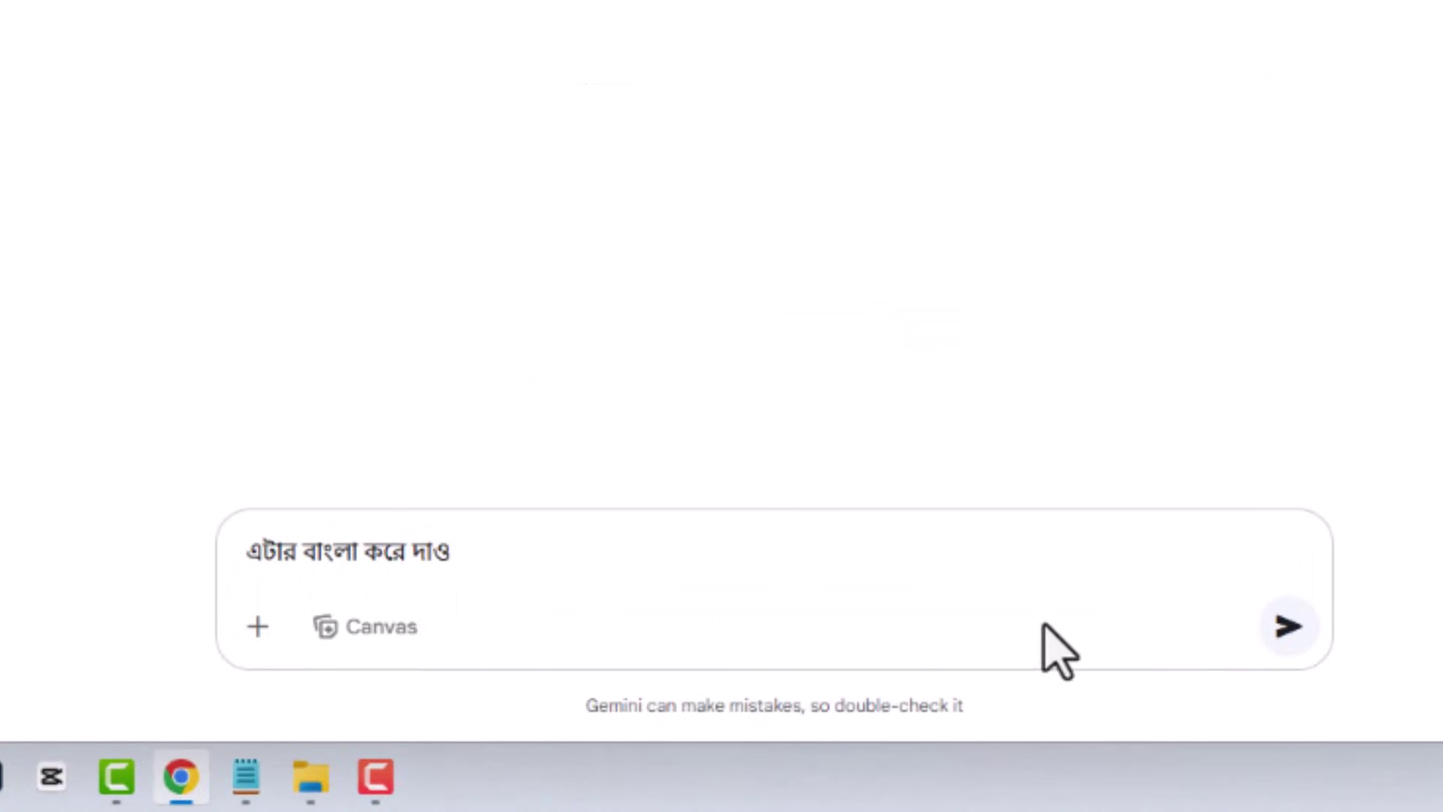
click(1287, 635)
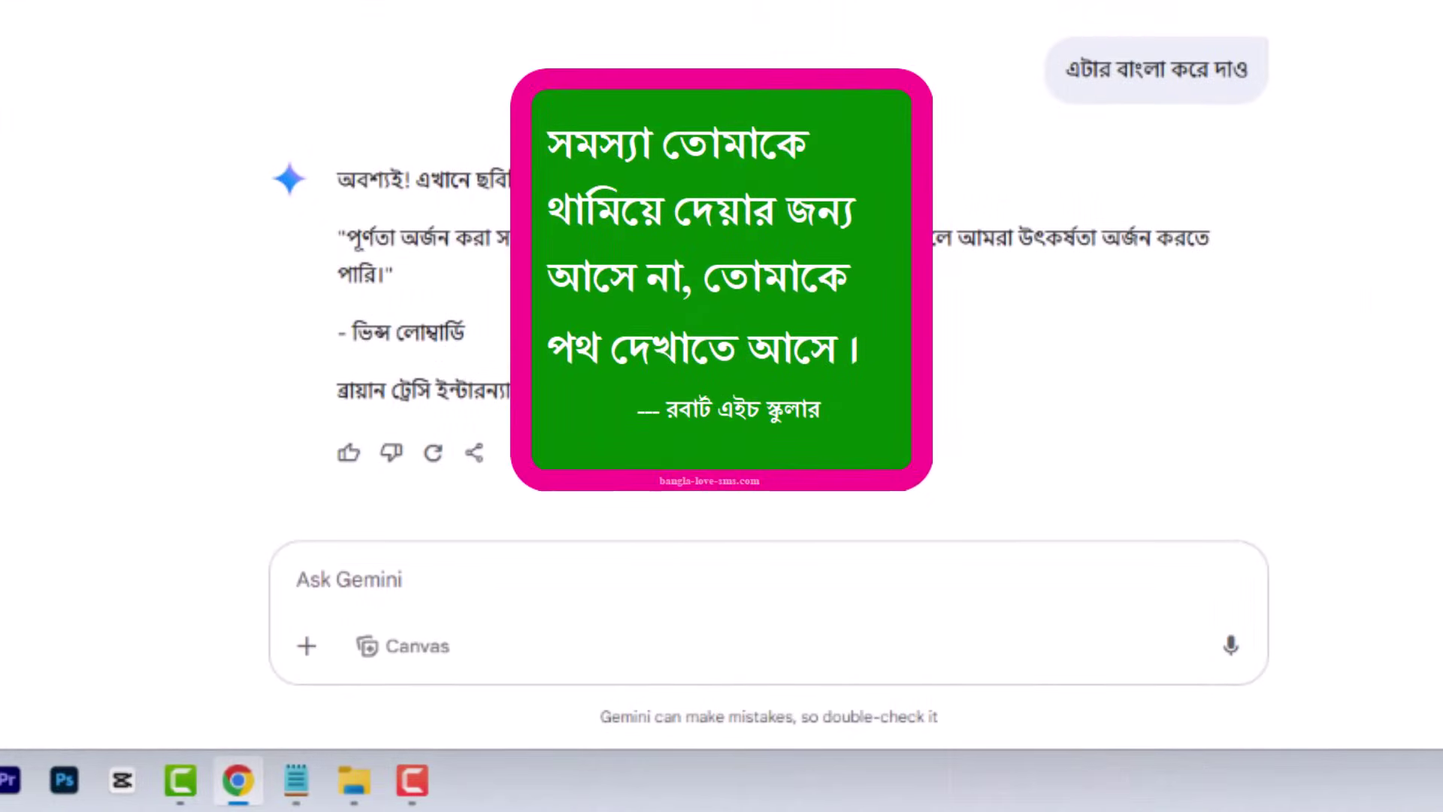
- Attach the motivational-ukti image and send it with the prompt "ছবি থেকে বাংলা Text করে দাও"
click(305, 648)
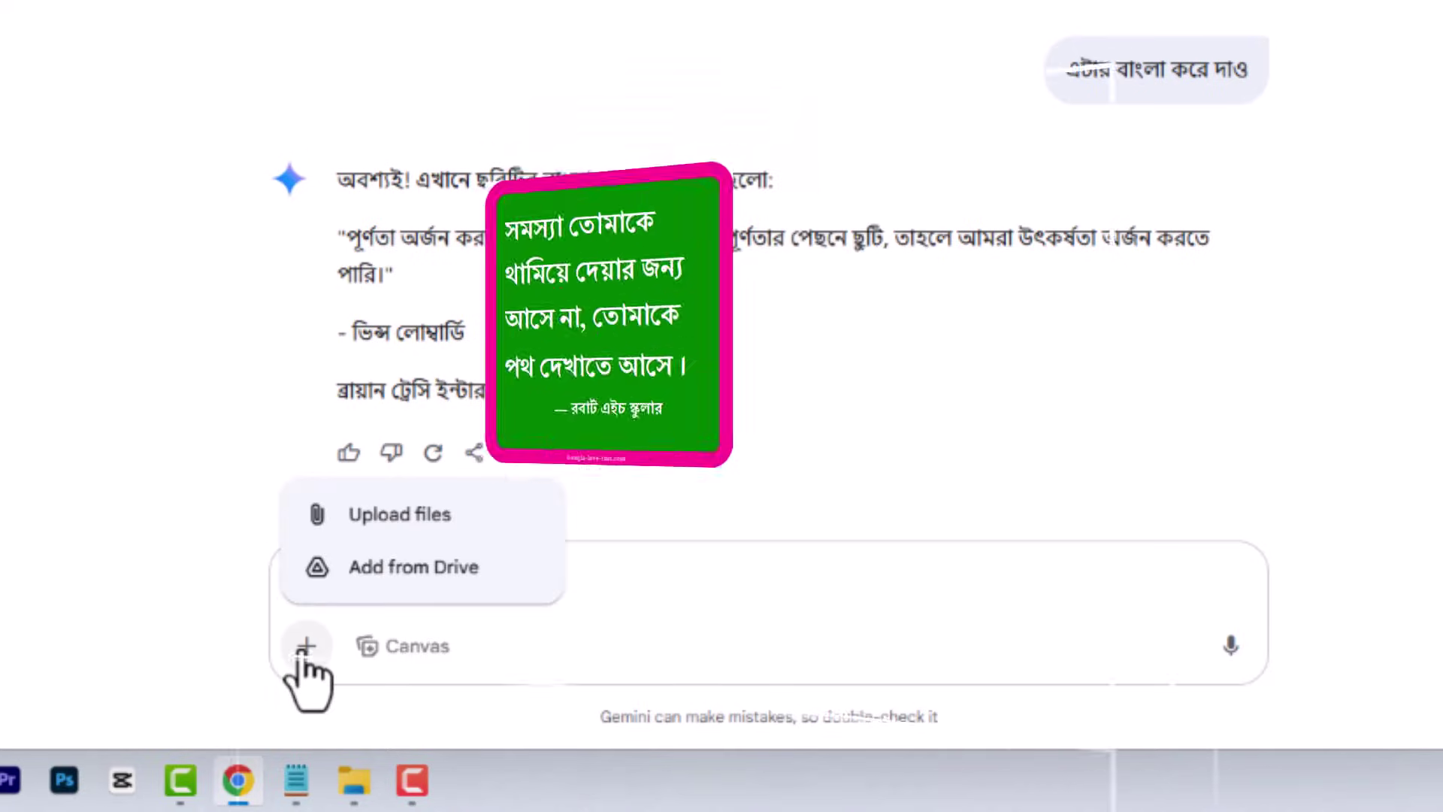
click(386, 517)
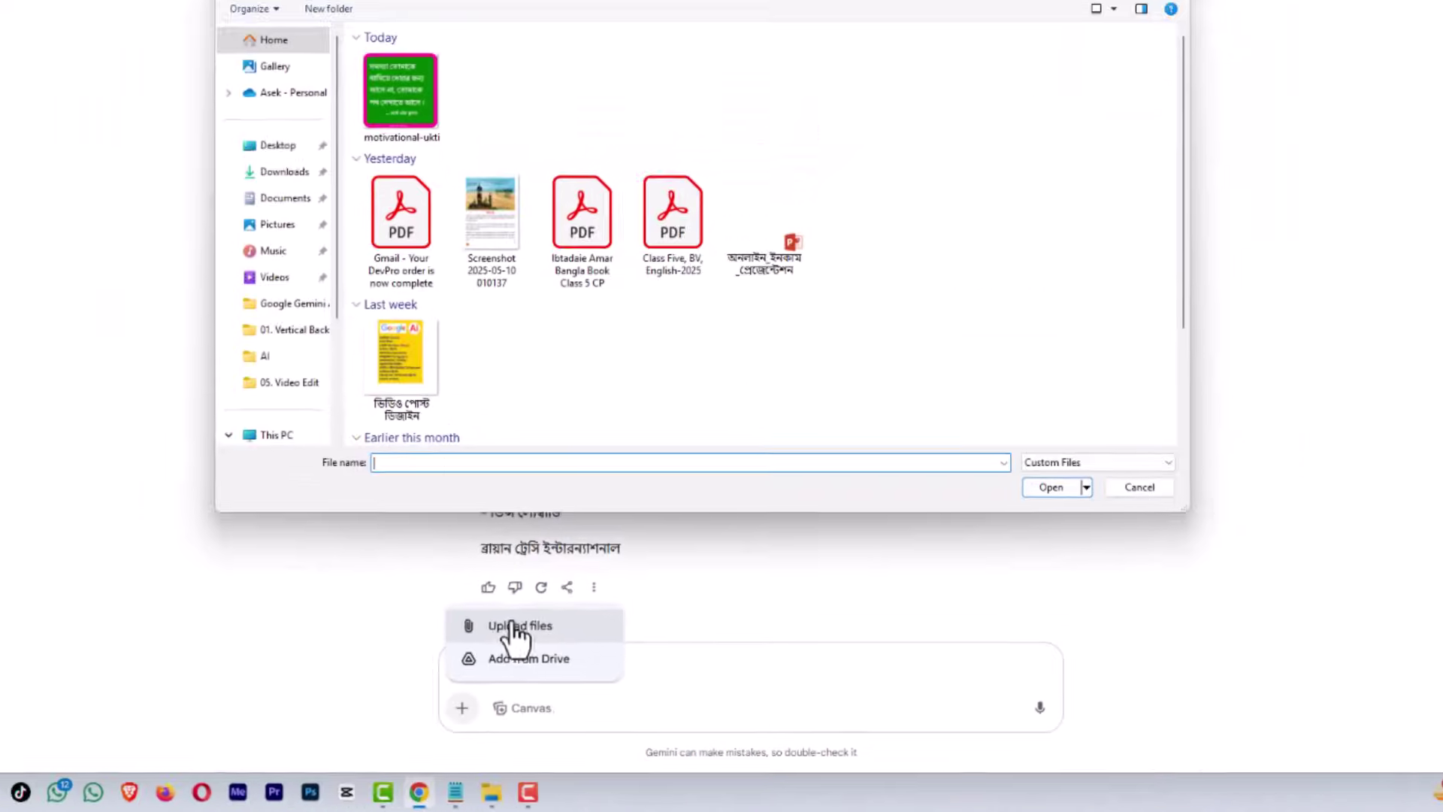
click(421, 142)
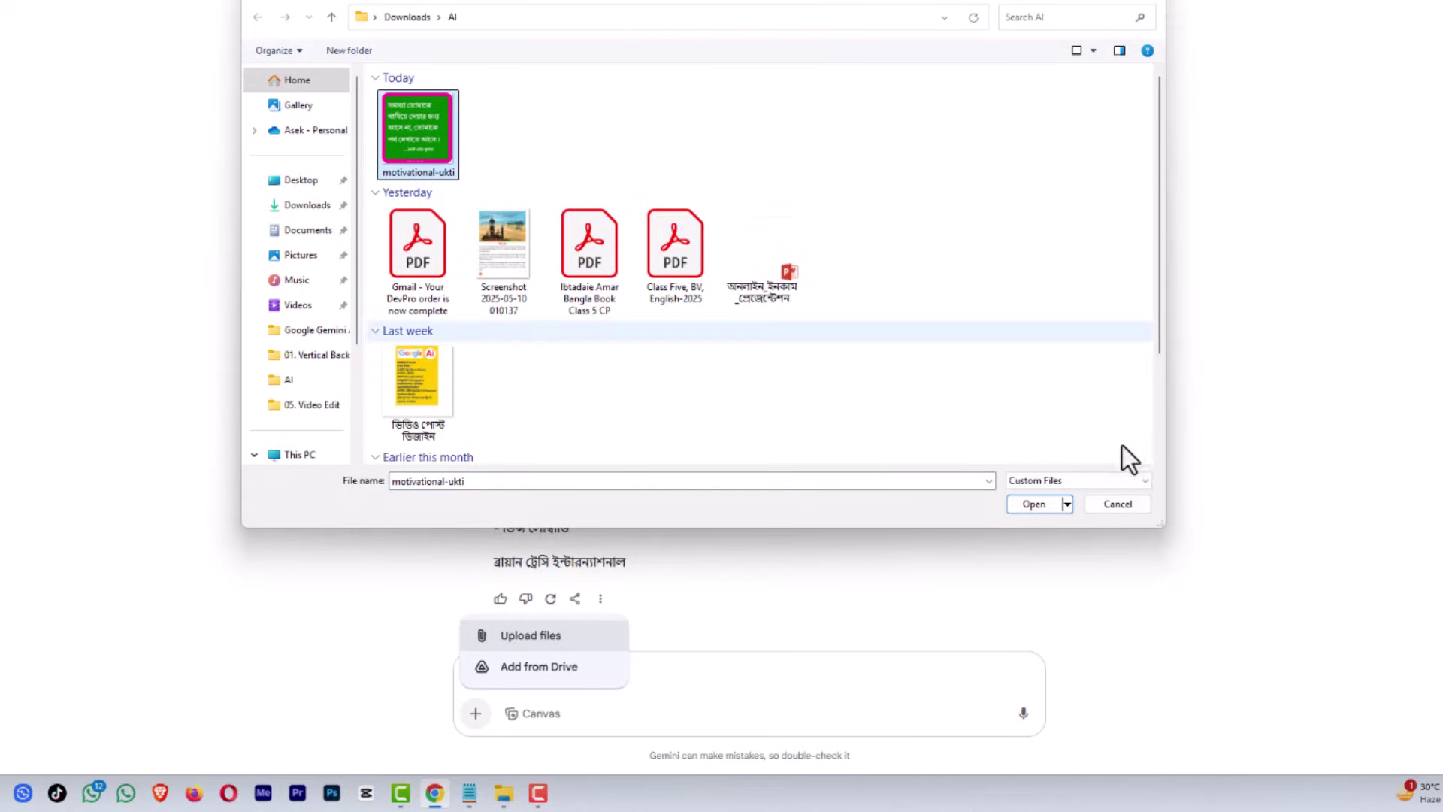
click(1024, 505)
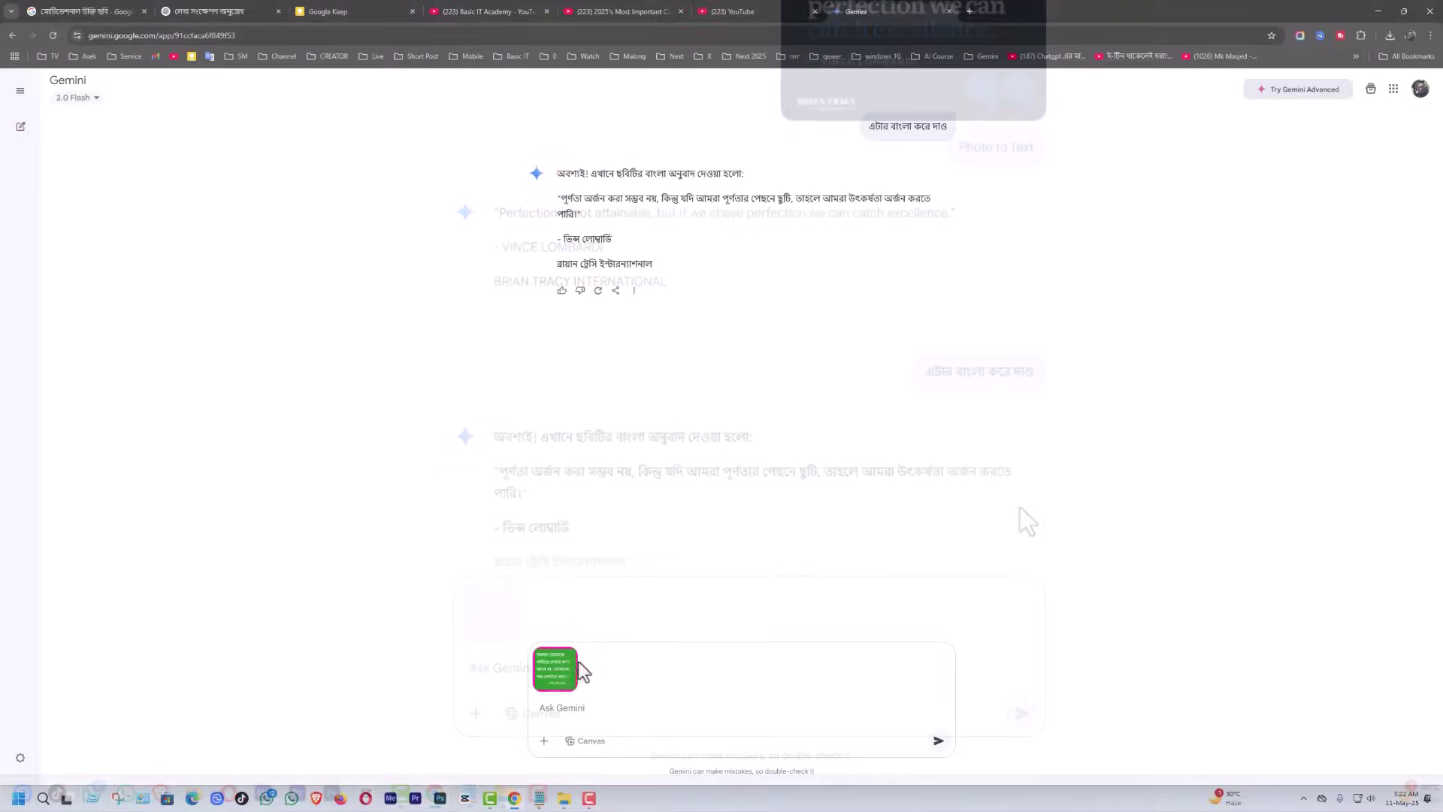
text(ছবি থেকে বাংলা Text করে দাও)
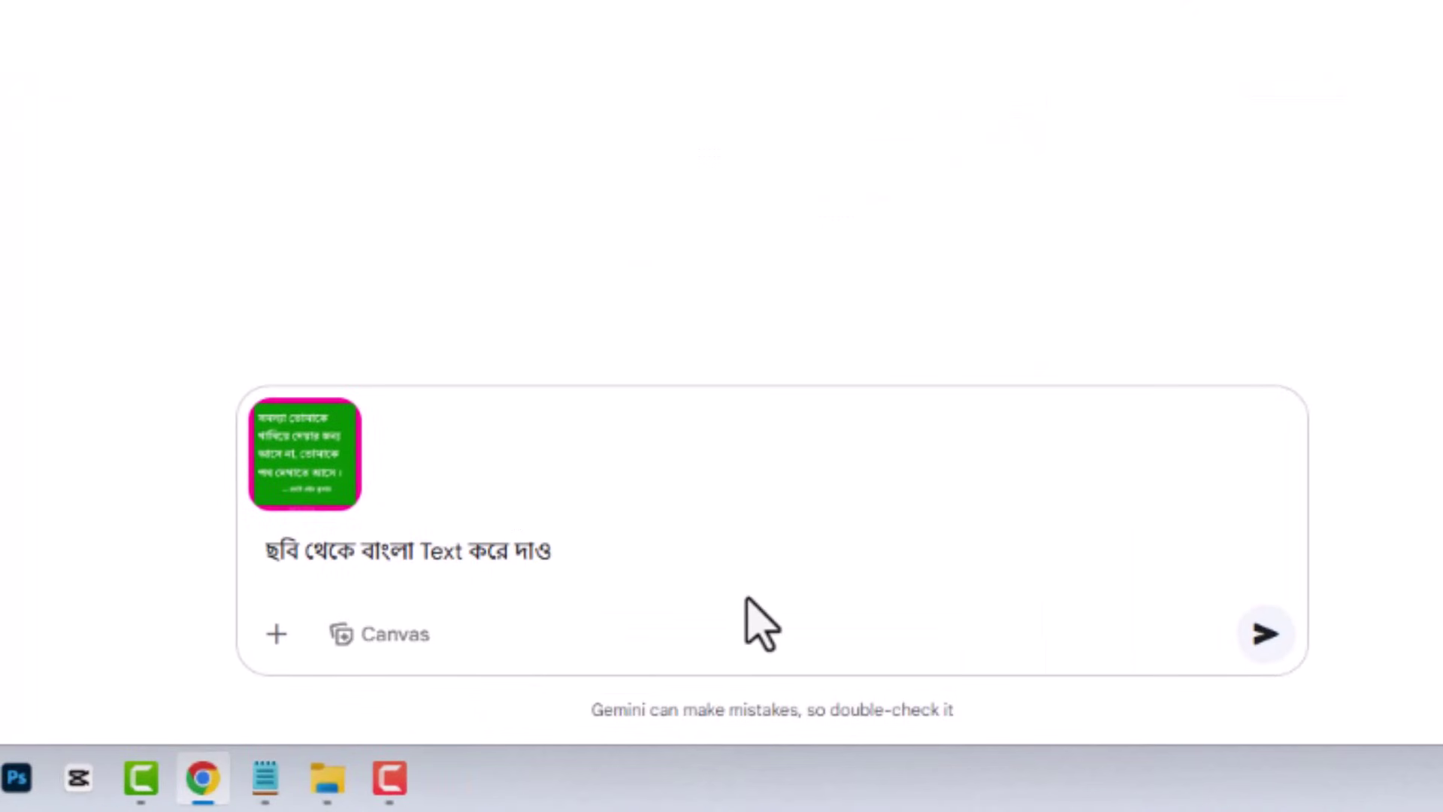
click(1262, 639)
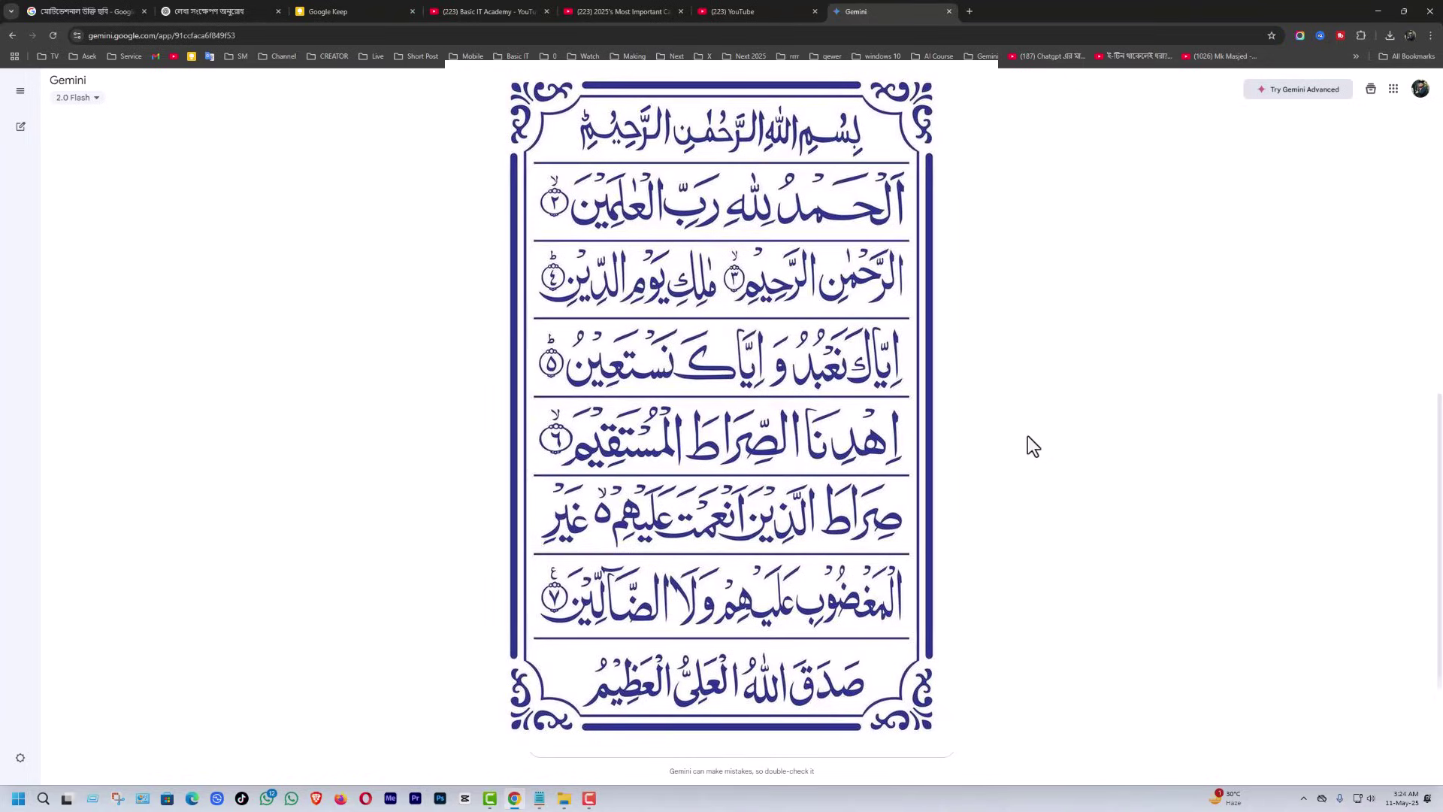
- Attach the Arabic verse image from the AI folder, send it with the prompt "ছবি থেকে বাংলা অনুবাদ করে দাও", and review the reply
click(1028, 437)
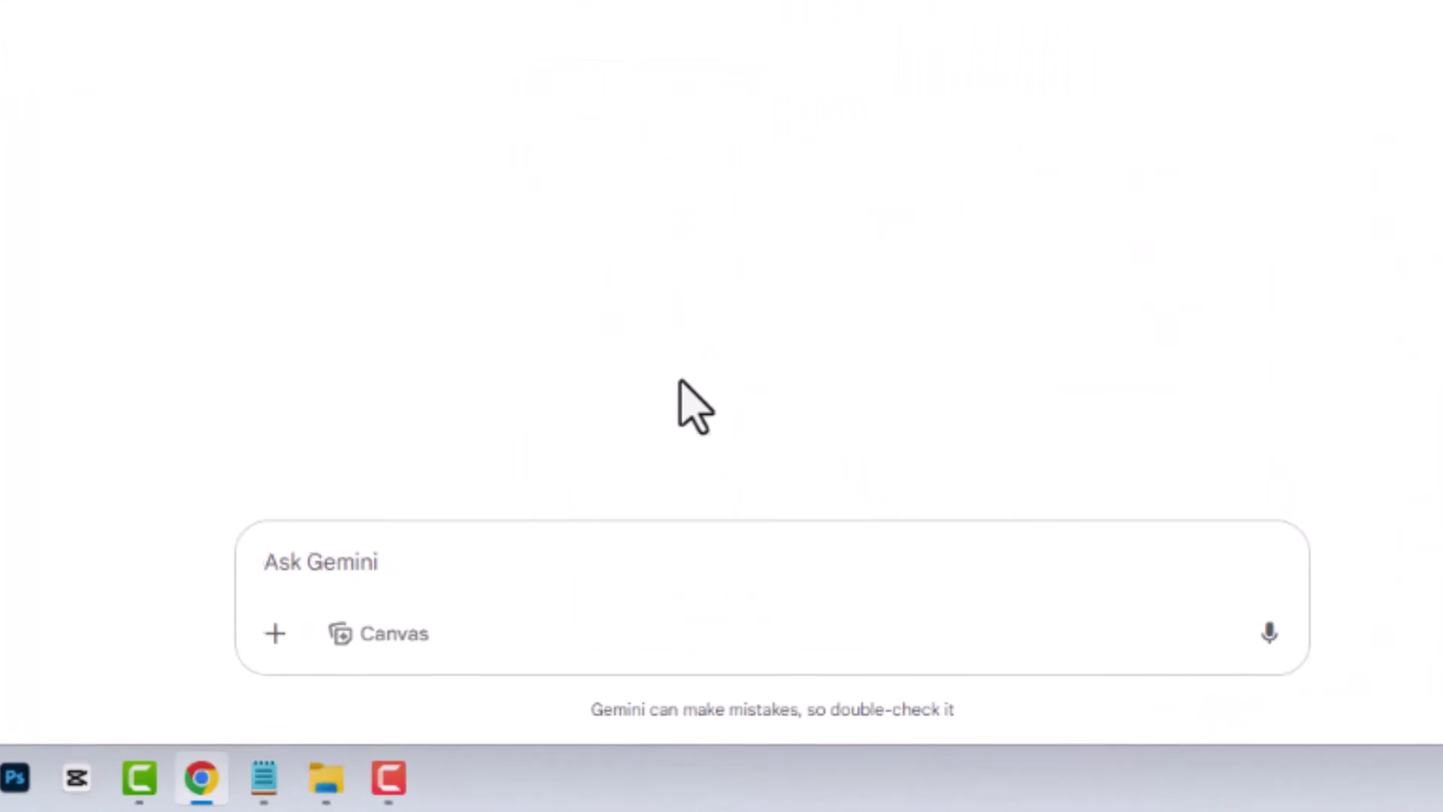
click(276, 638)
click(338, 492)
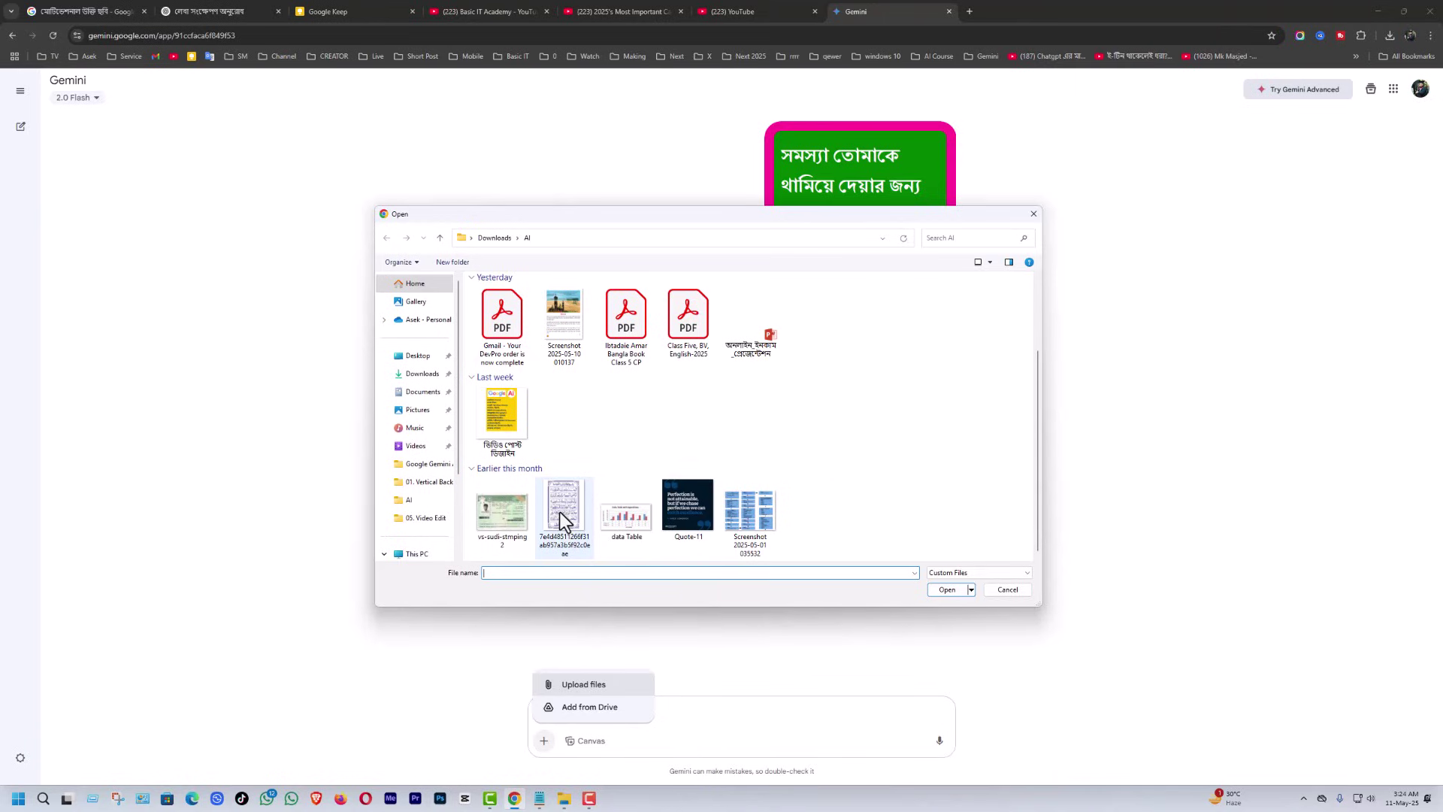
click(560, 513)
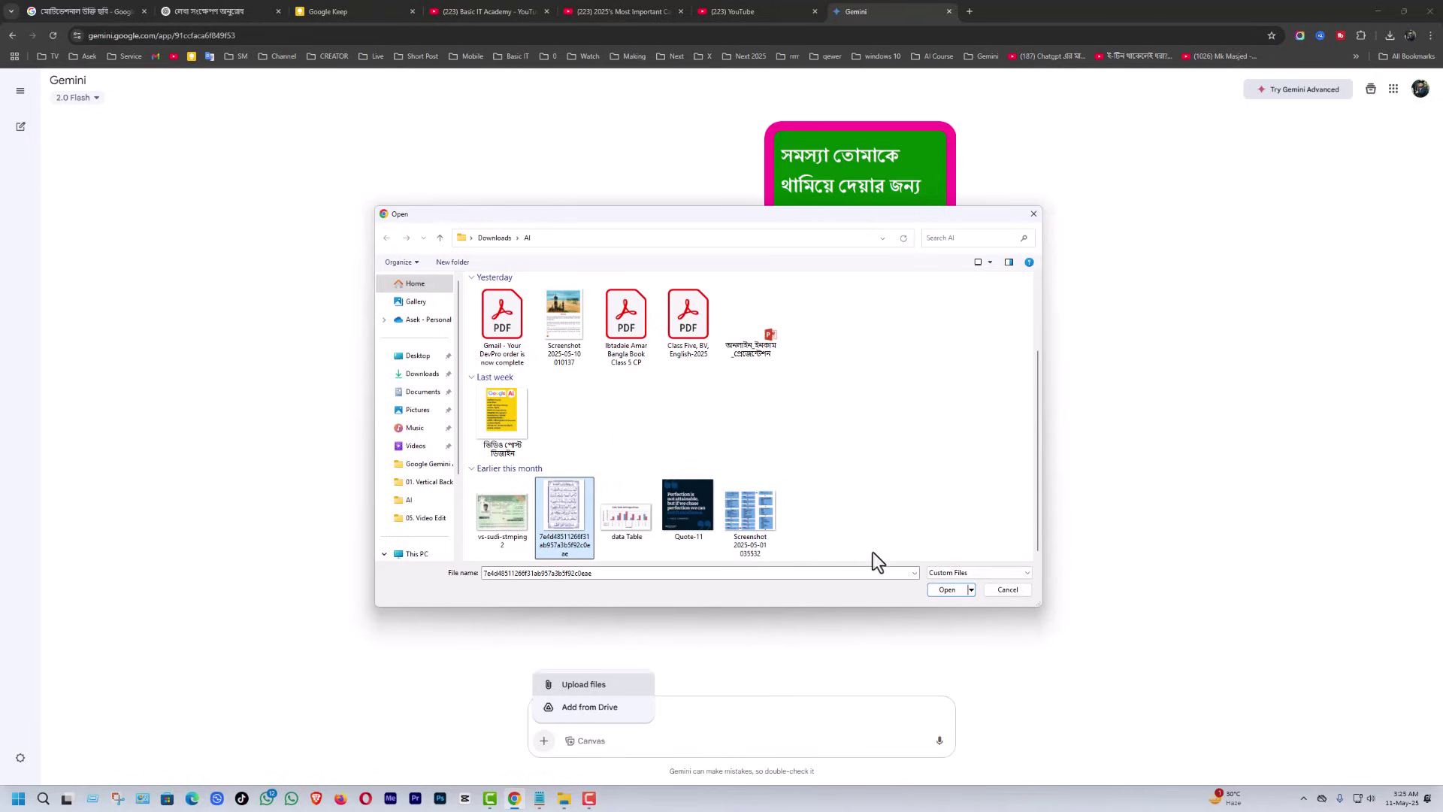
click(947, 590)
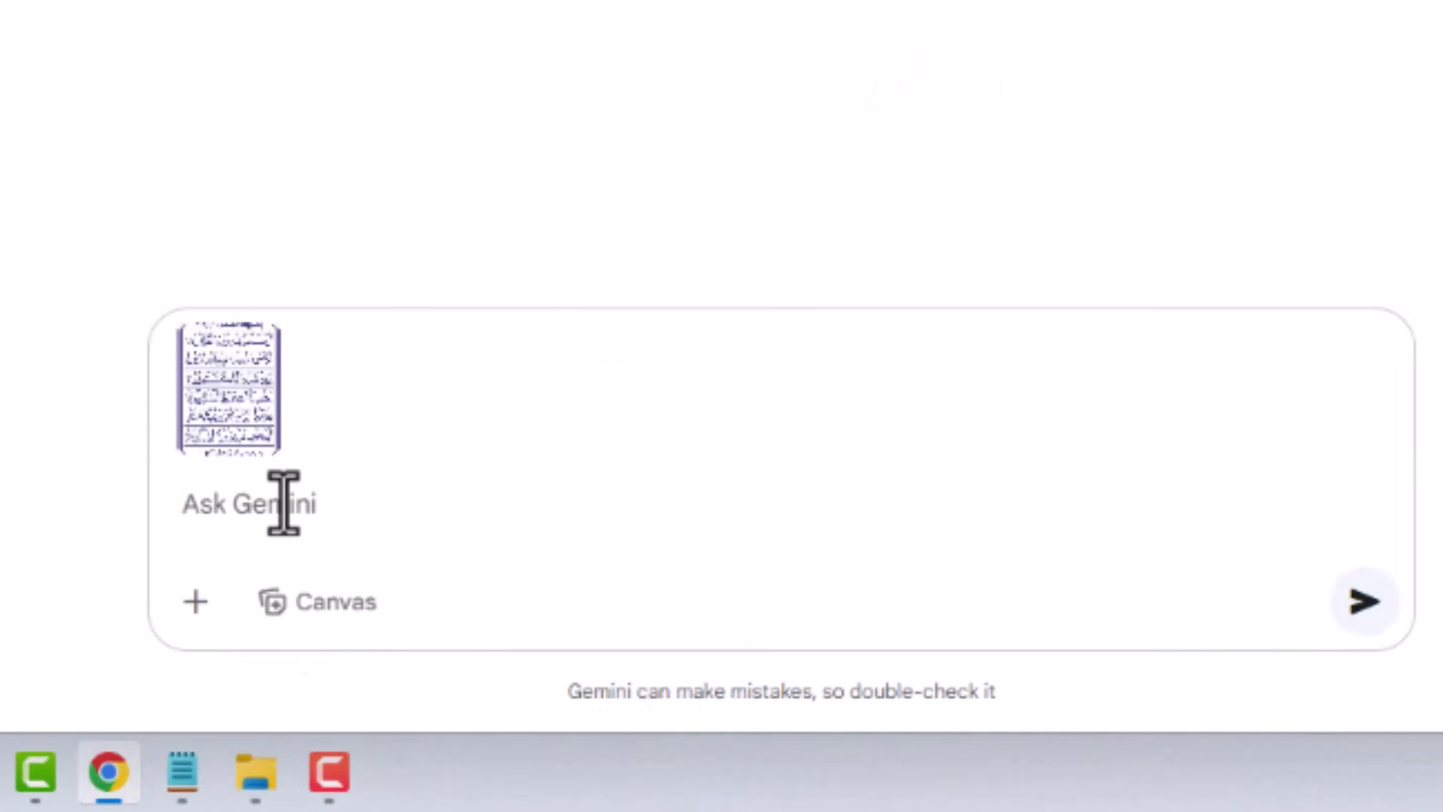
text(ছবি থেকে বাংলা অনুবাদ করে দাও)
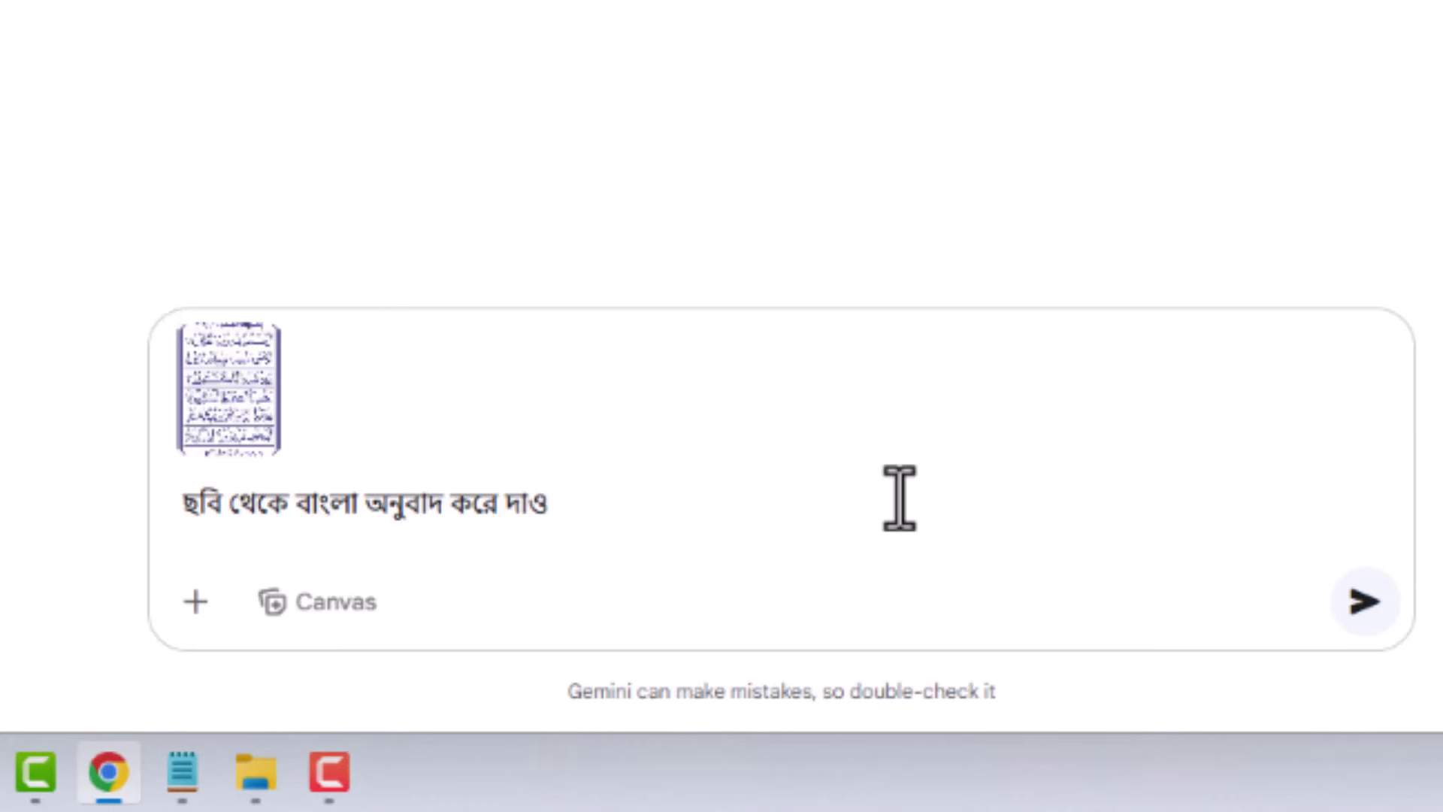
click(1364, 609)
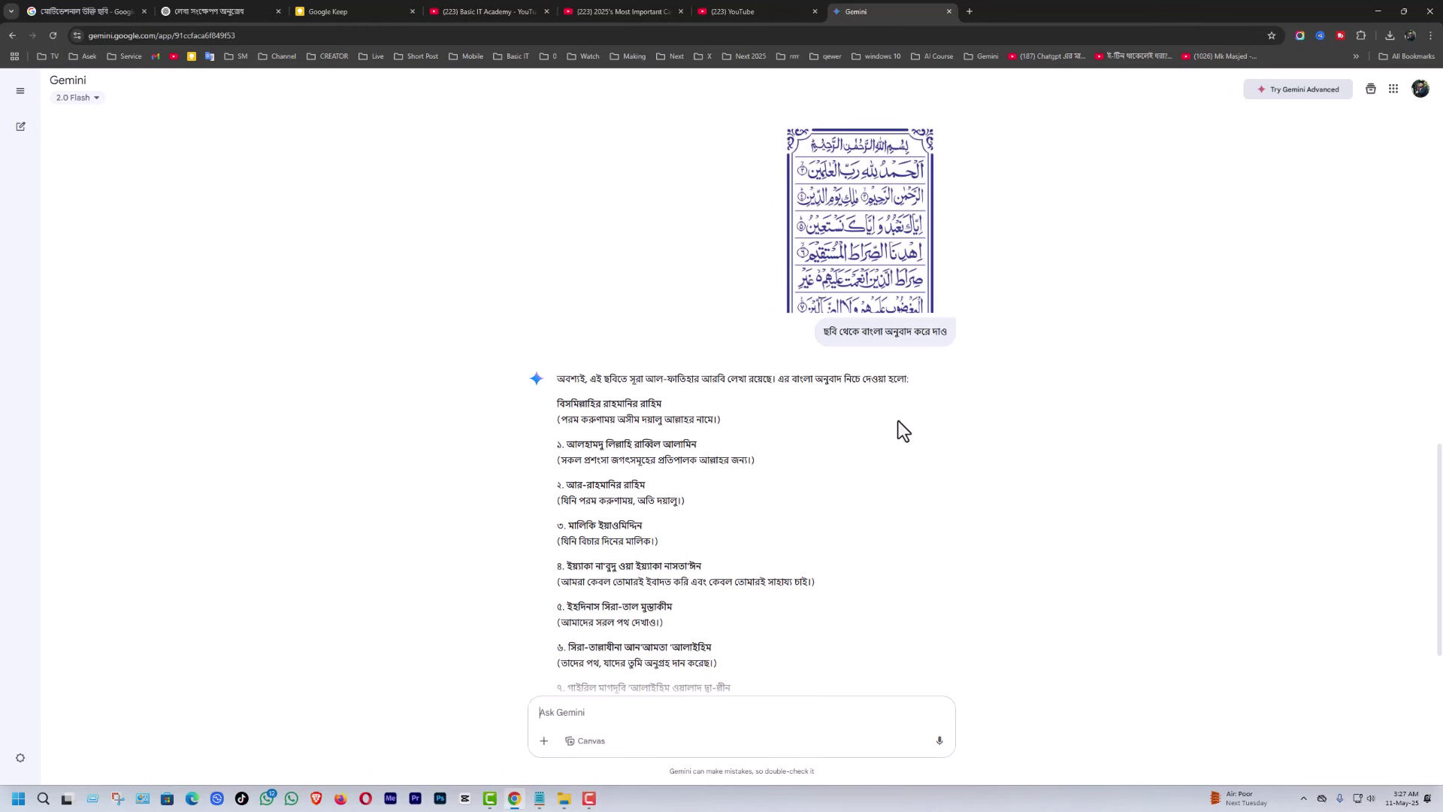
scroll(865, 446, down, 2)
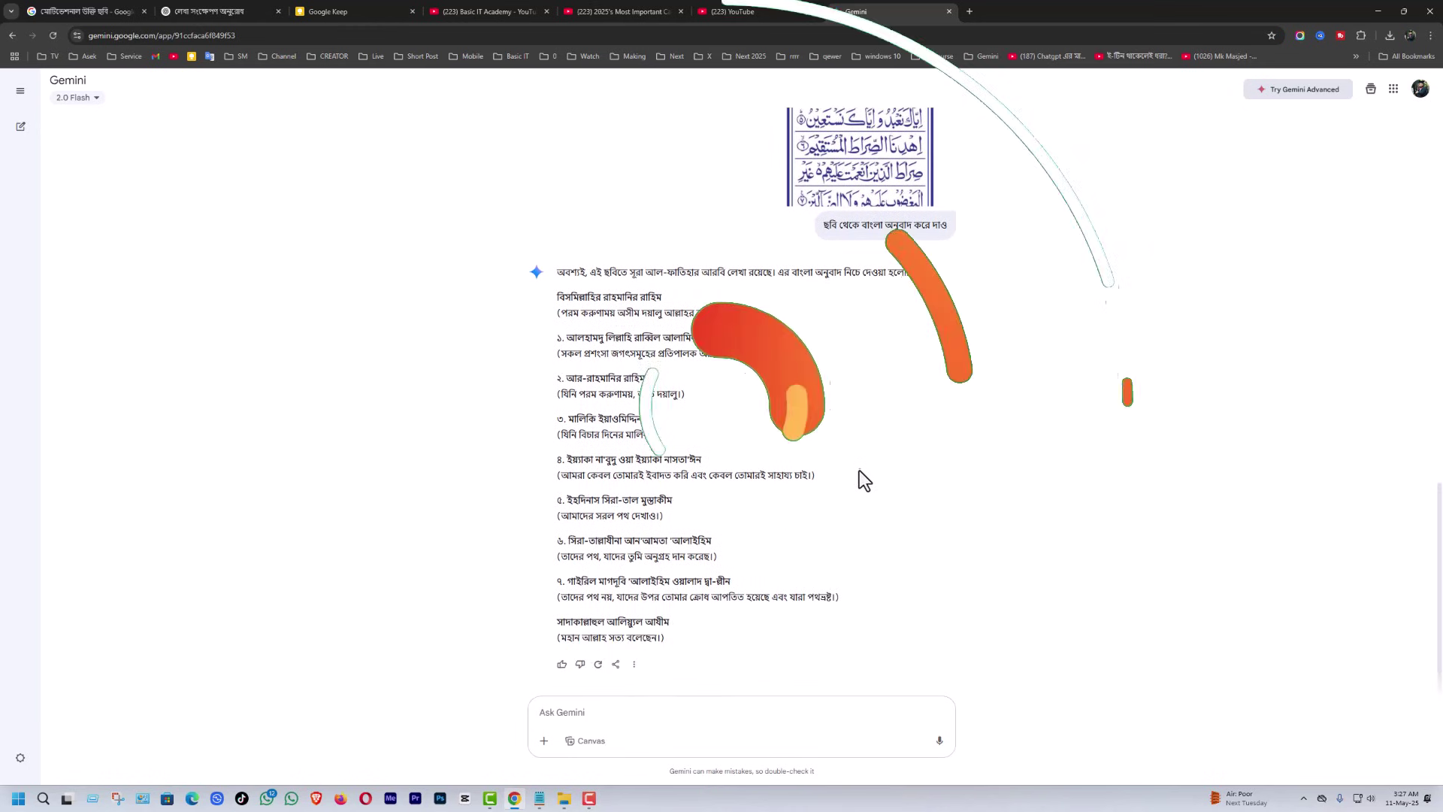
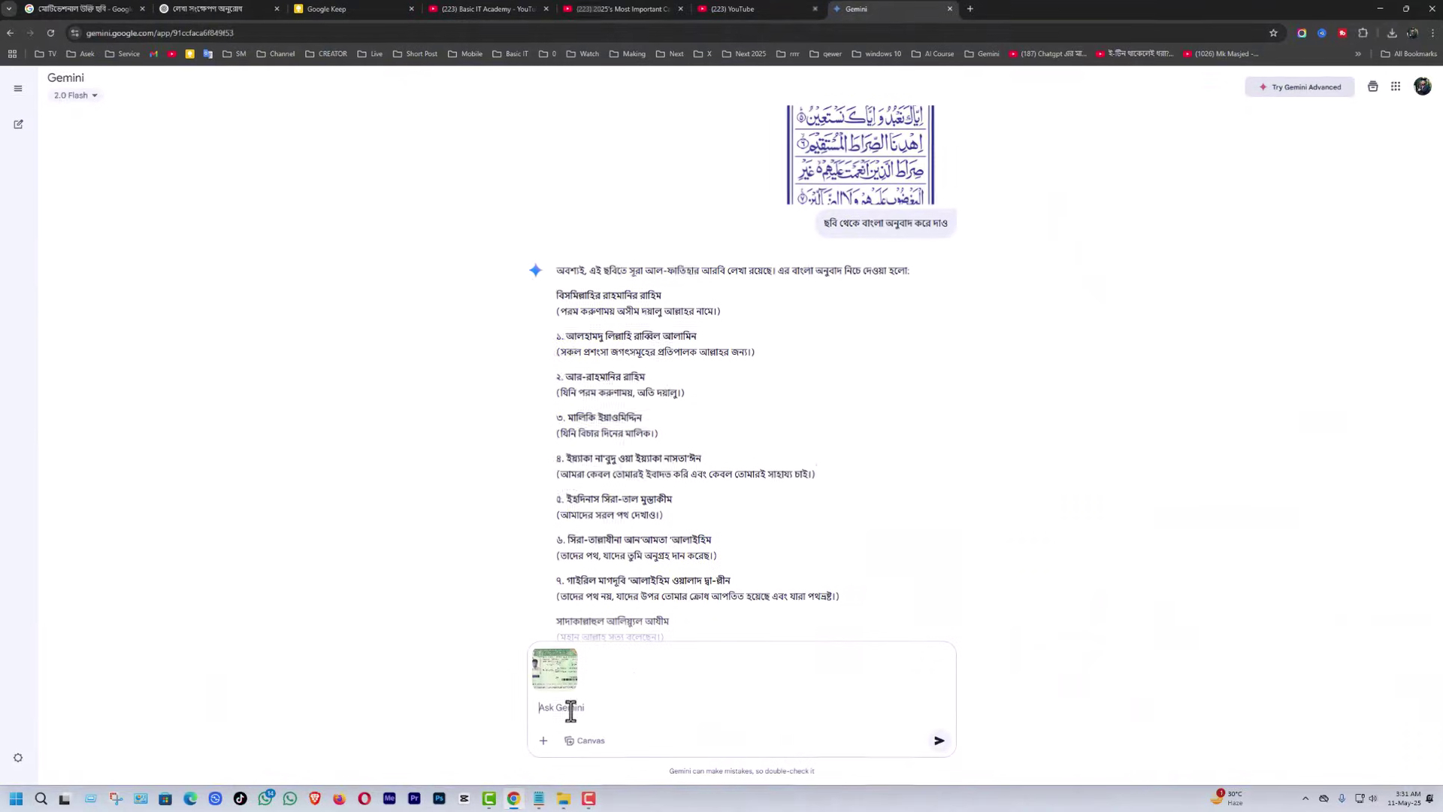
- Send the attached visa image with the prompt "এই ছবিতে যা আছে তা বাংলায় বিস্তারিত বুঝিয়ে দাও" and read through the whole explanation
text(এই ছবিতে যা আছে তা বাংলায় বিস্তারিত বুঝিয়ে দাও)
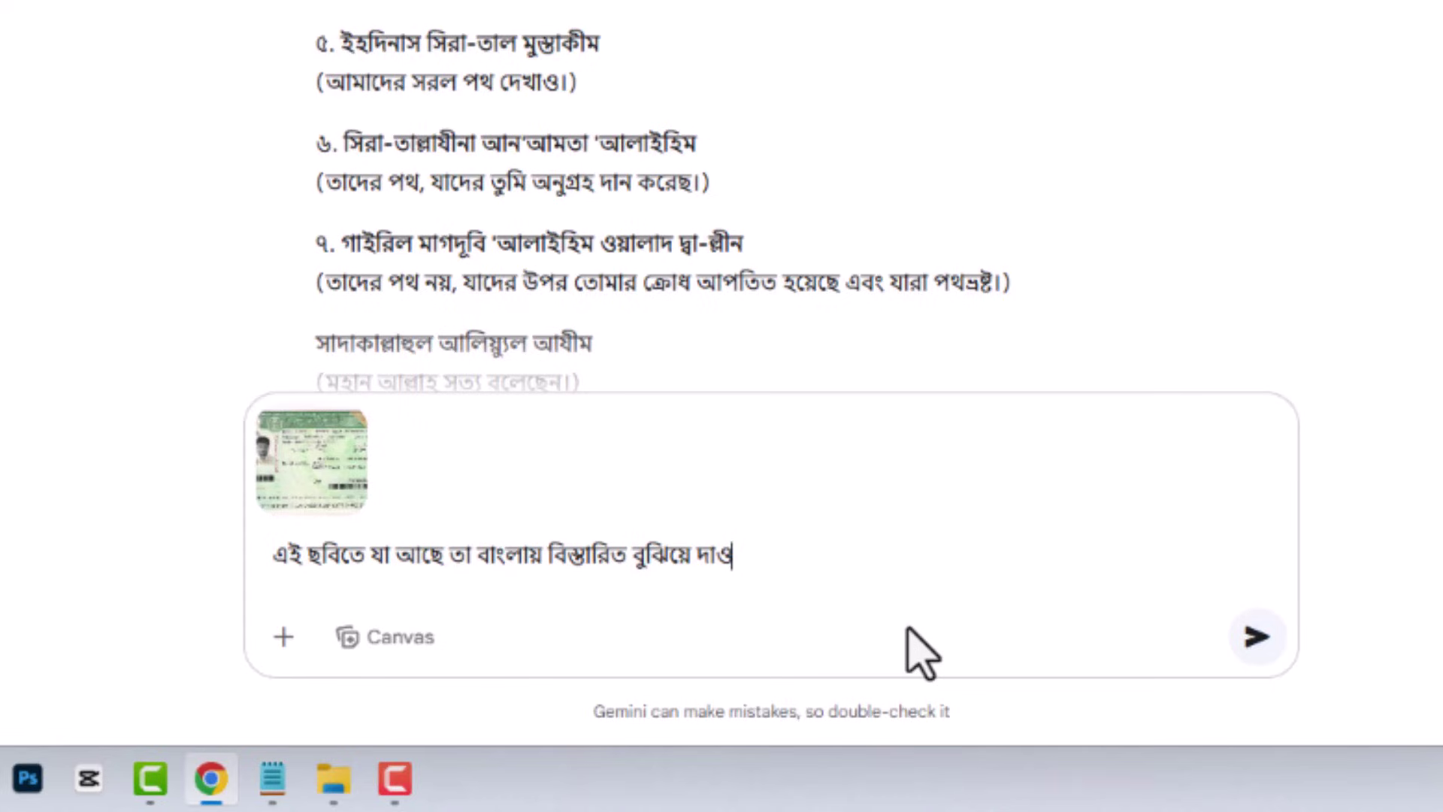
click(1255, 645)
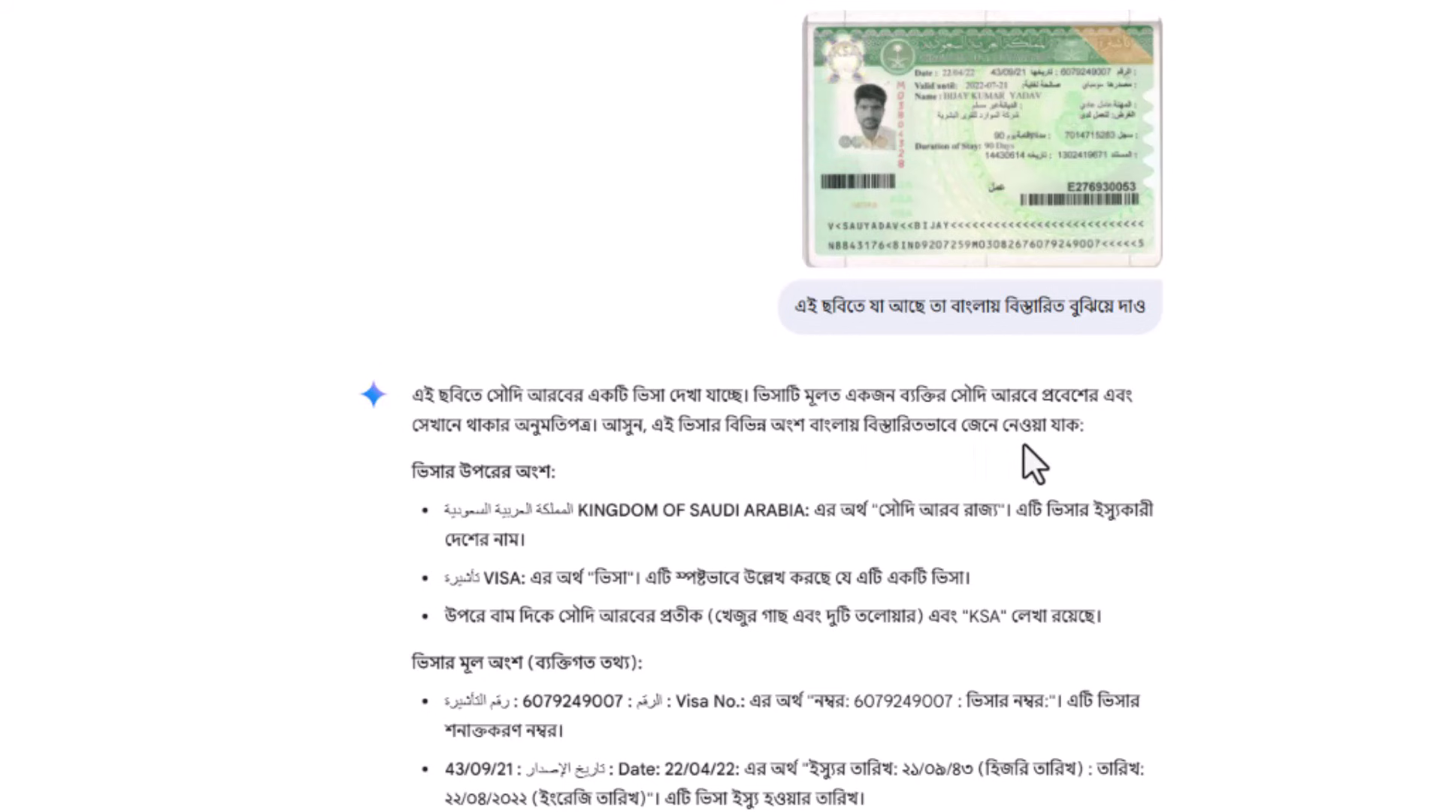
scroll(812, 751, down, 2)
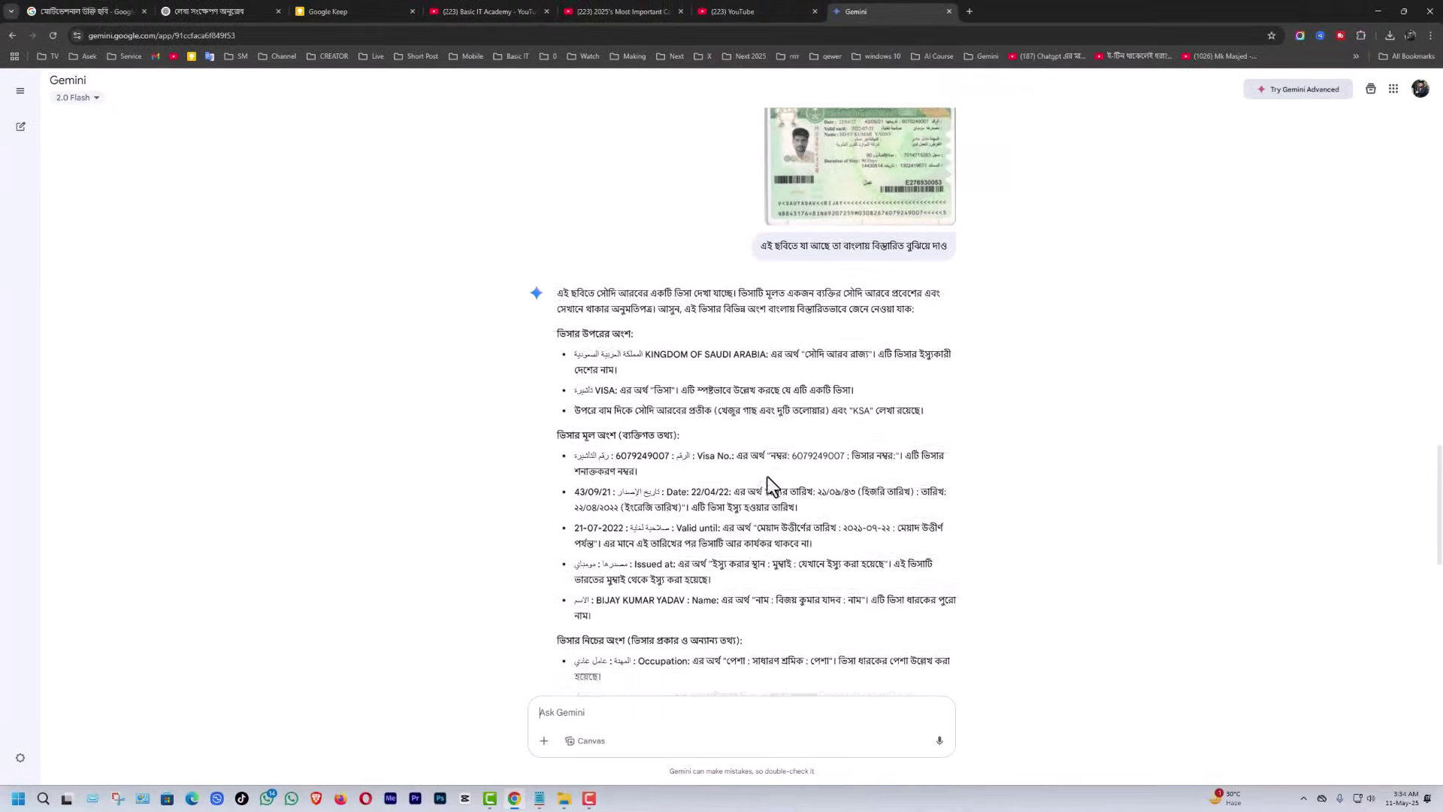
scroll(766, 477, down, 1)
scroll(775, 504, down, 3)
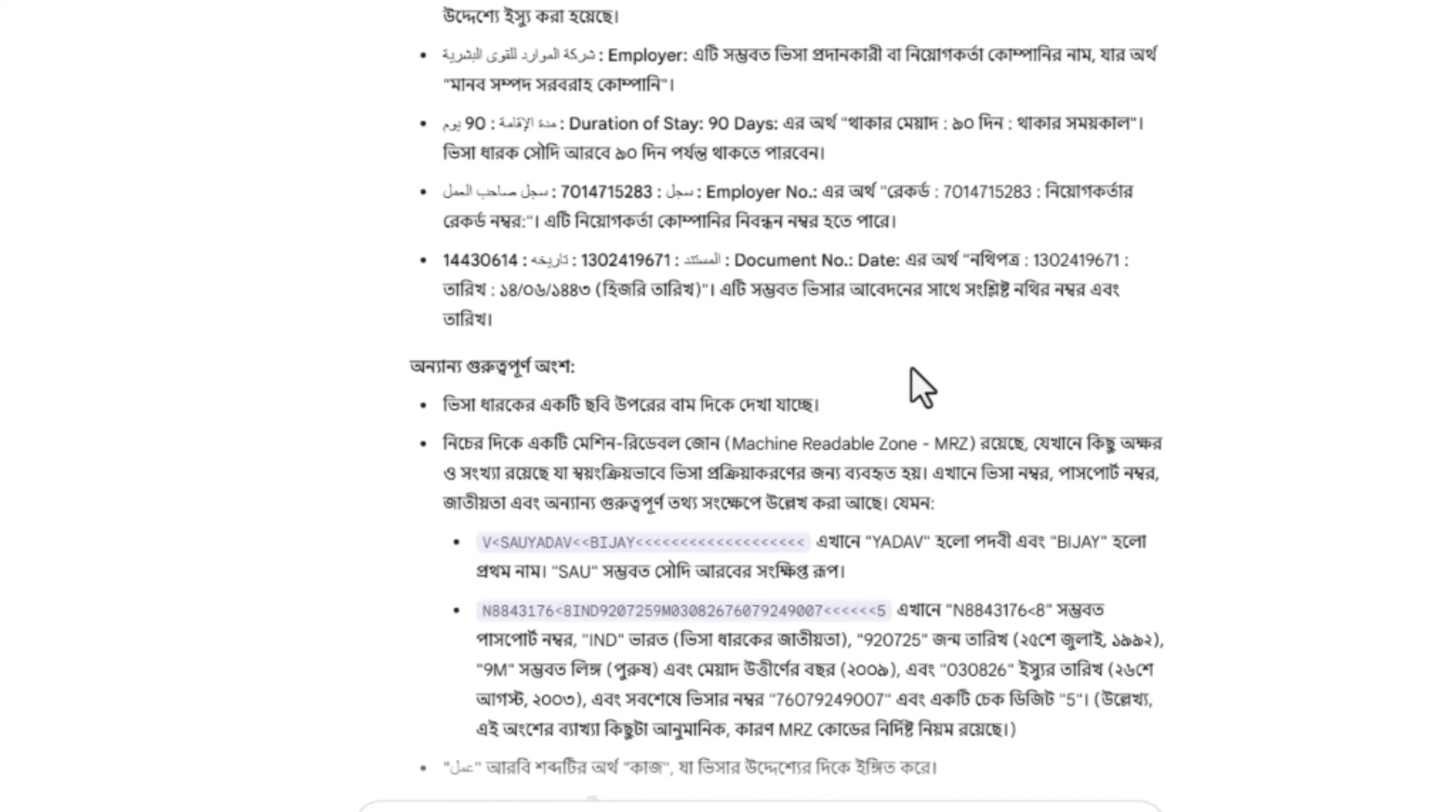
scroll(944, 376, down, 4)
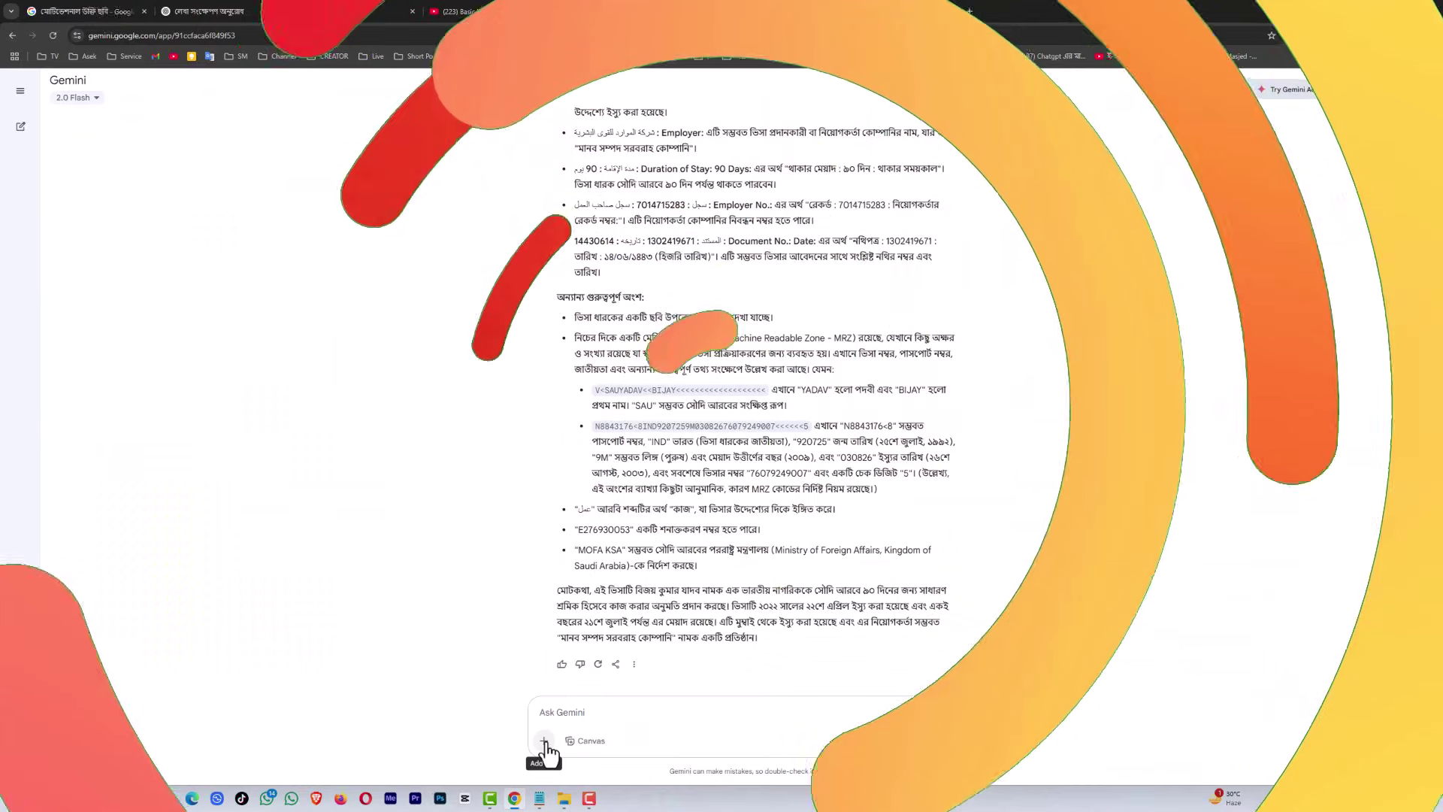
click(543, 740)
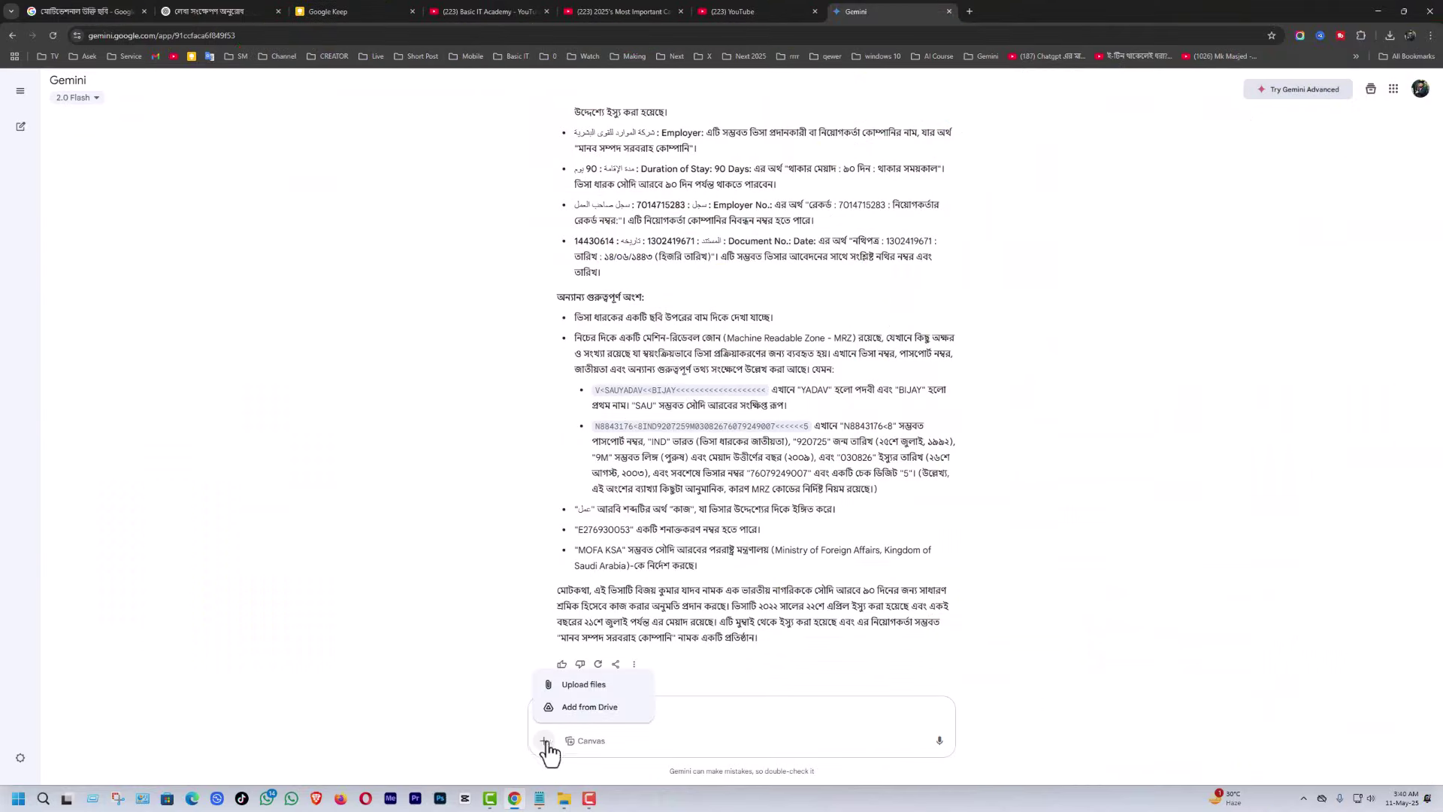
click(584, 685)
click(563, 410)
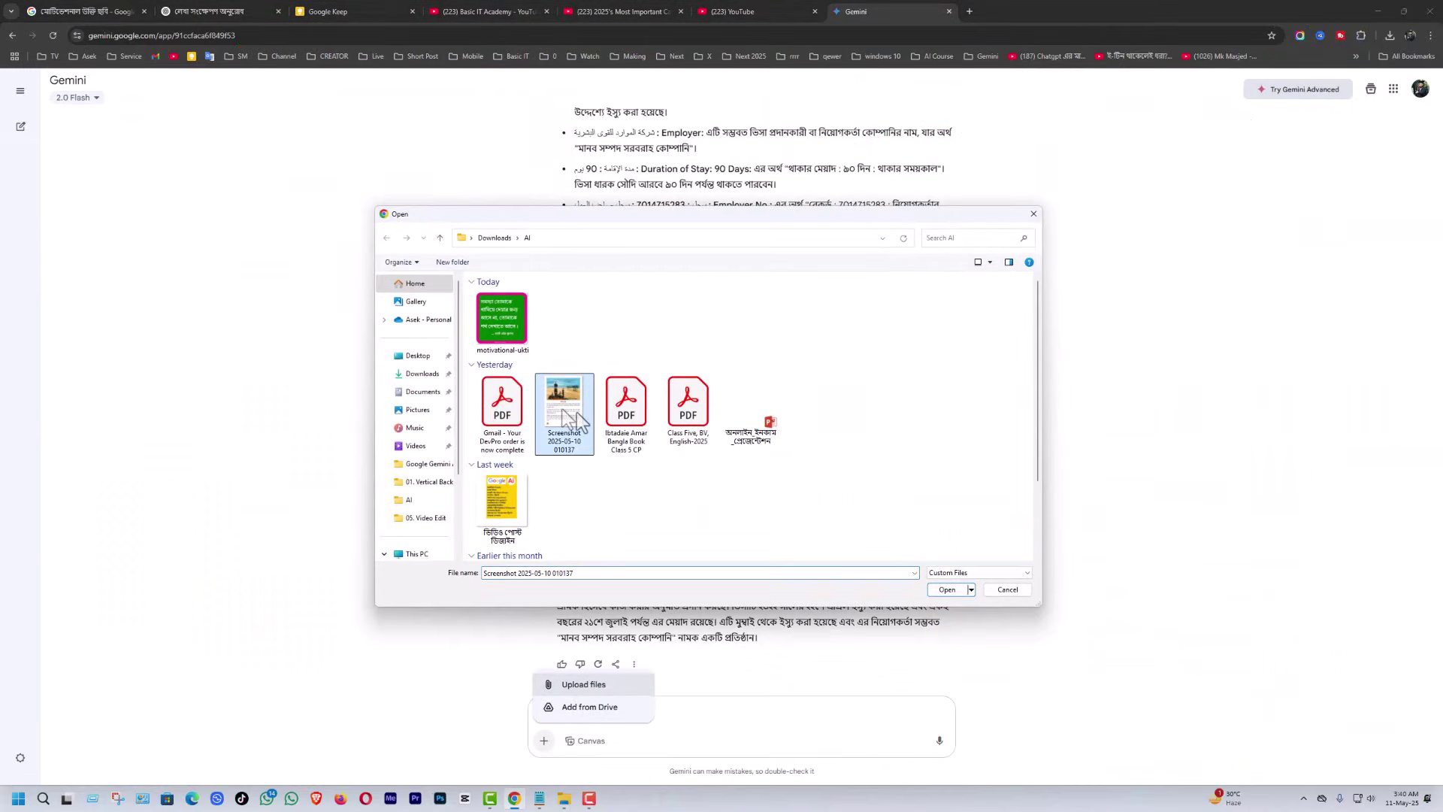
click(947, 590)
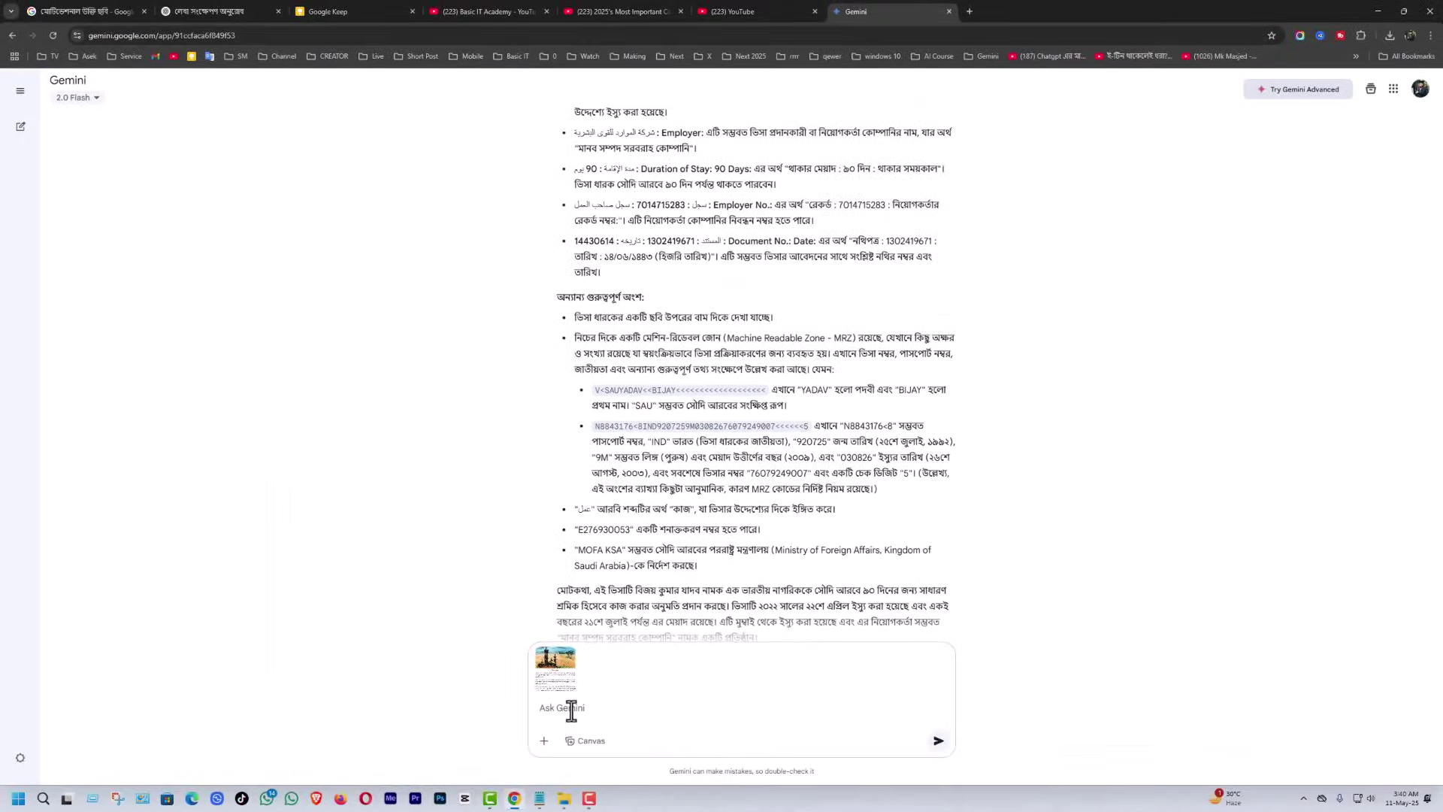
text(PDF to convert Text Bangla)
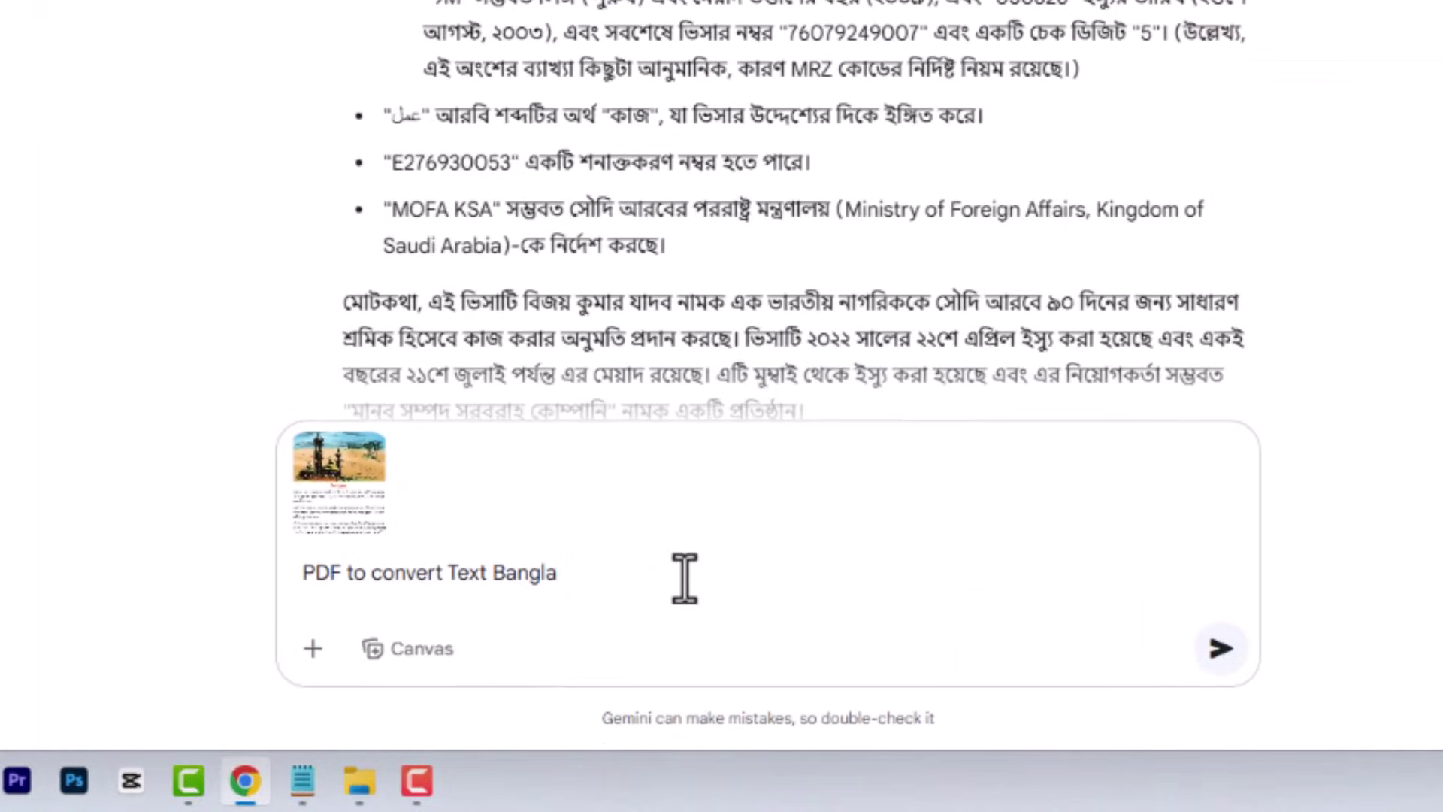
click(1219, 650)
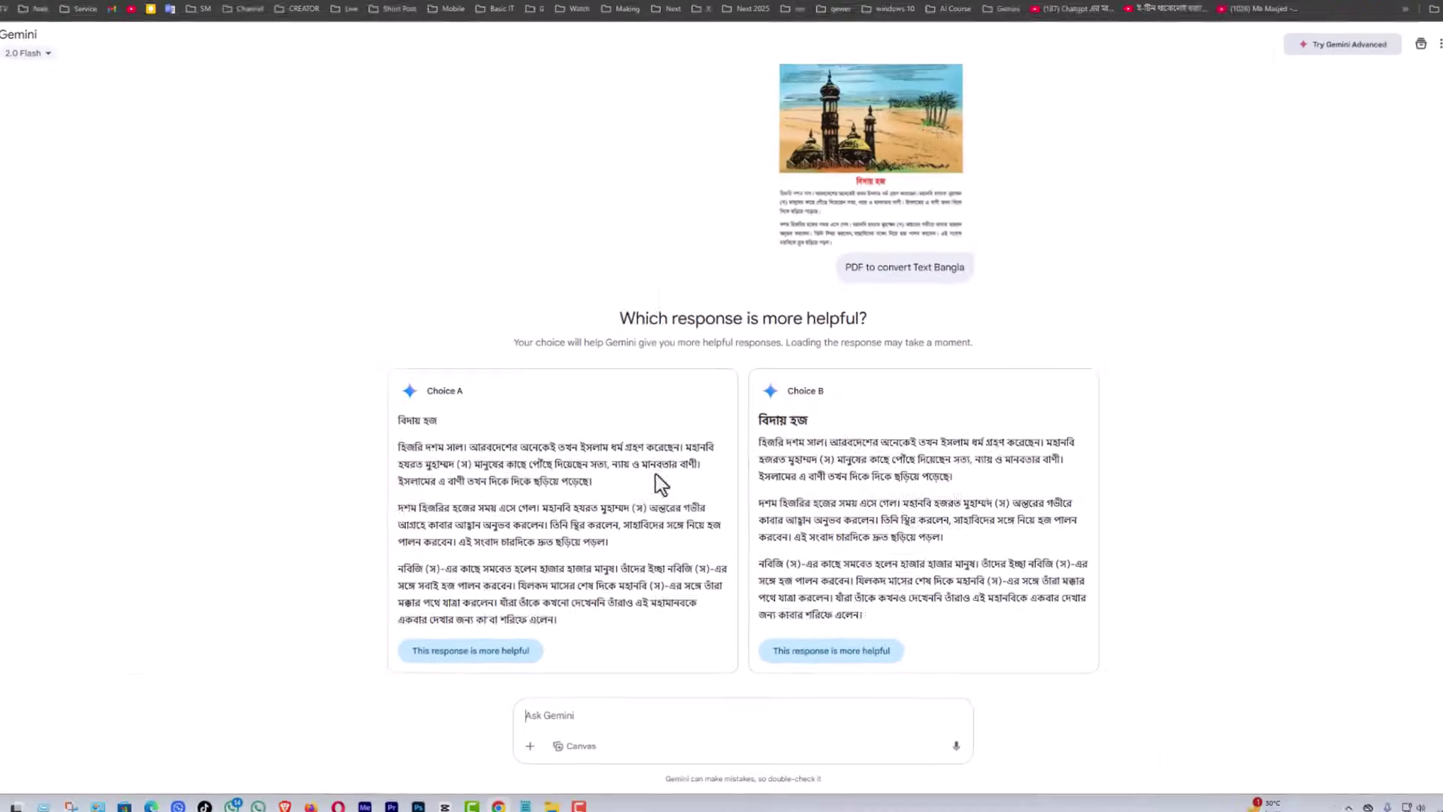
drag(756, 417, 925, 617)
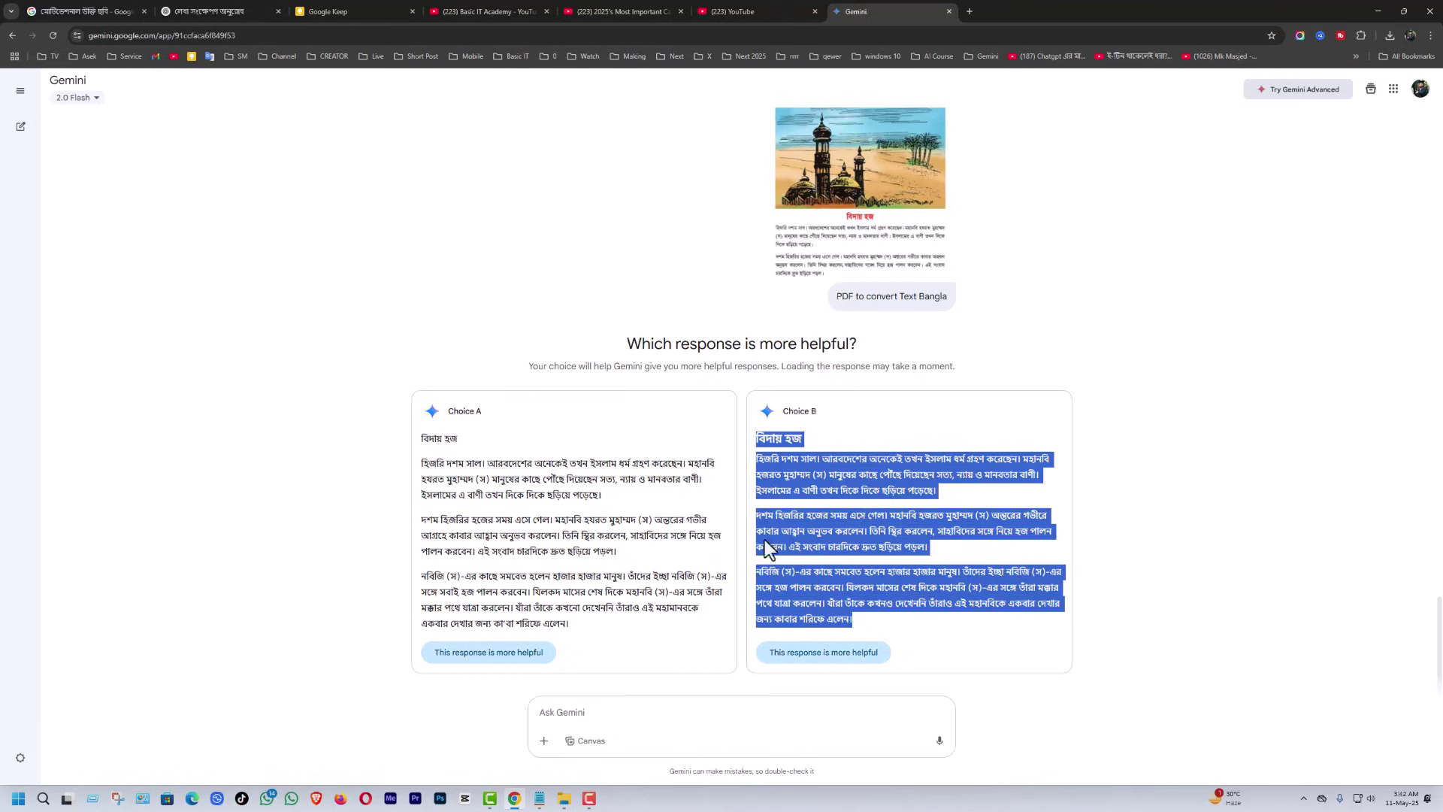
drag(509, 462, 638, 602)
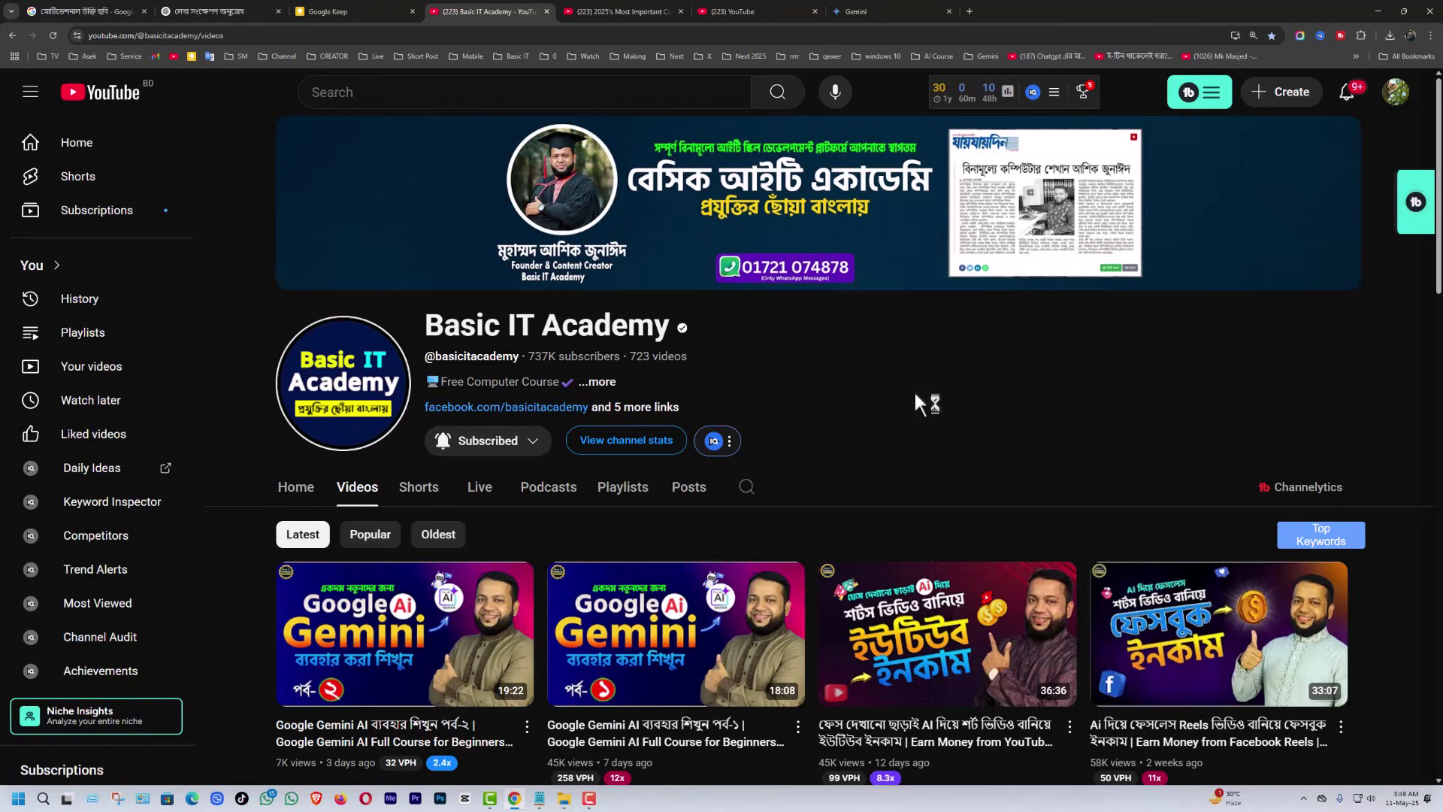
- Switch to the Basic IT Academy channel on YouTube and show its podcasts
key(alt+Left)
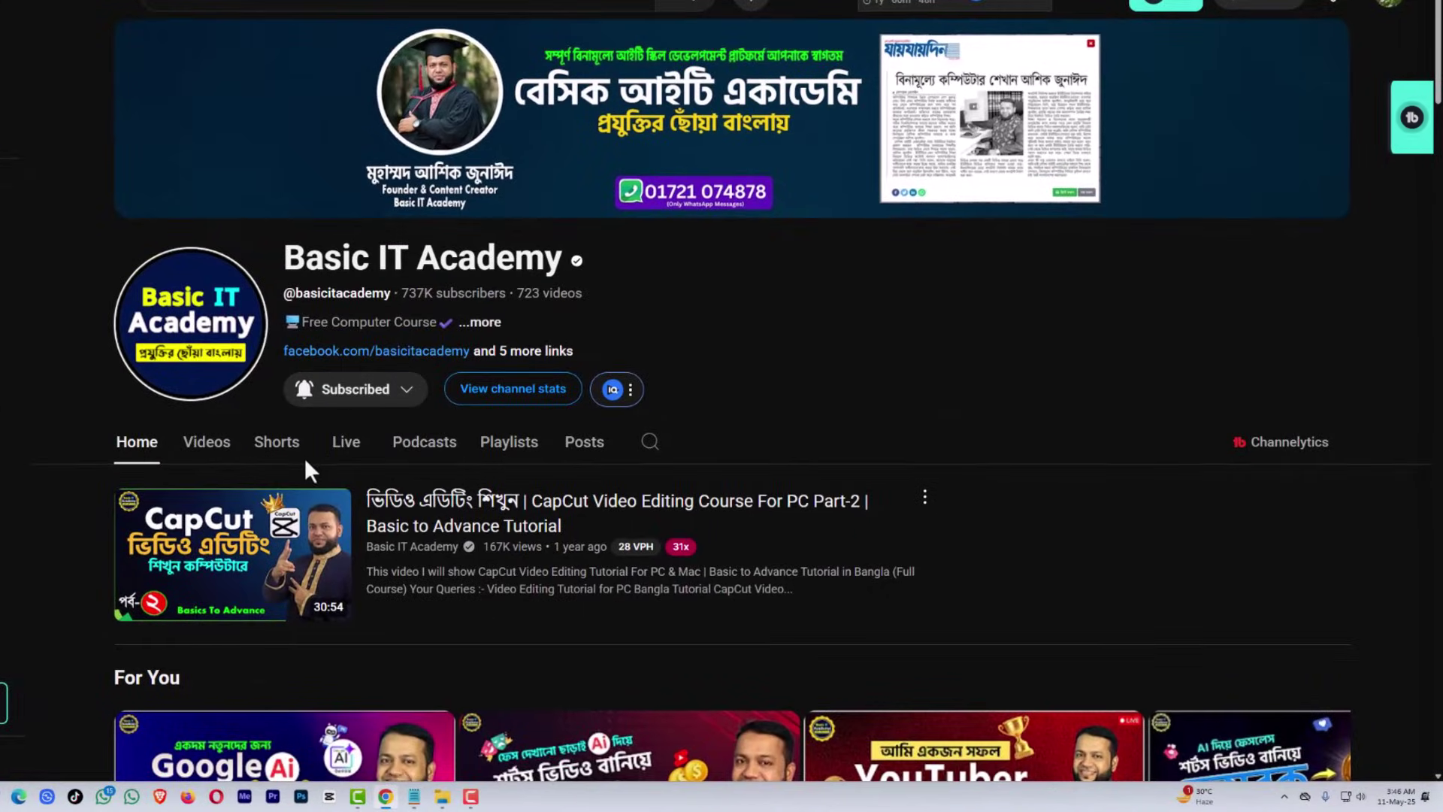
click(423, 453)
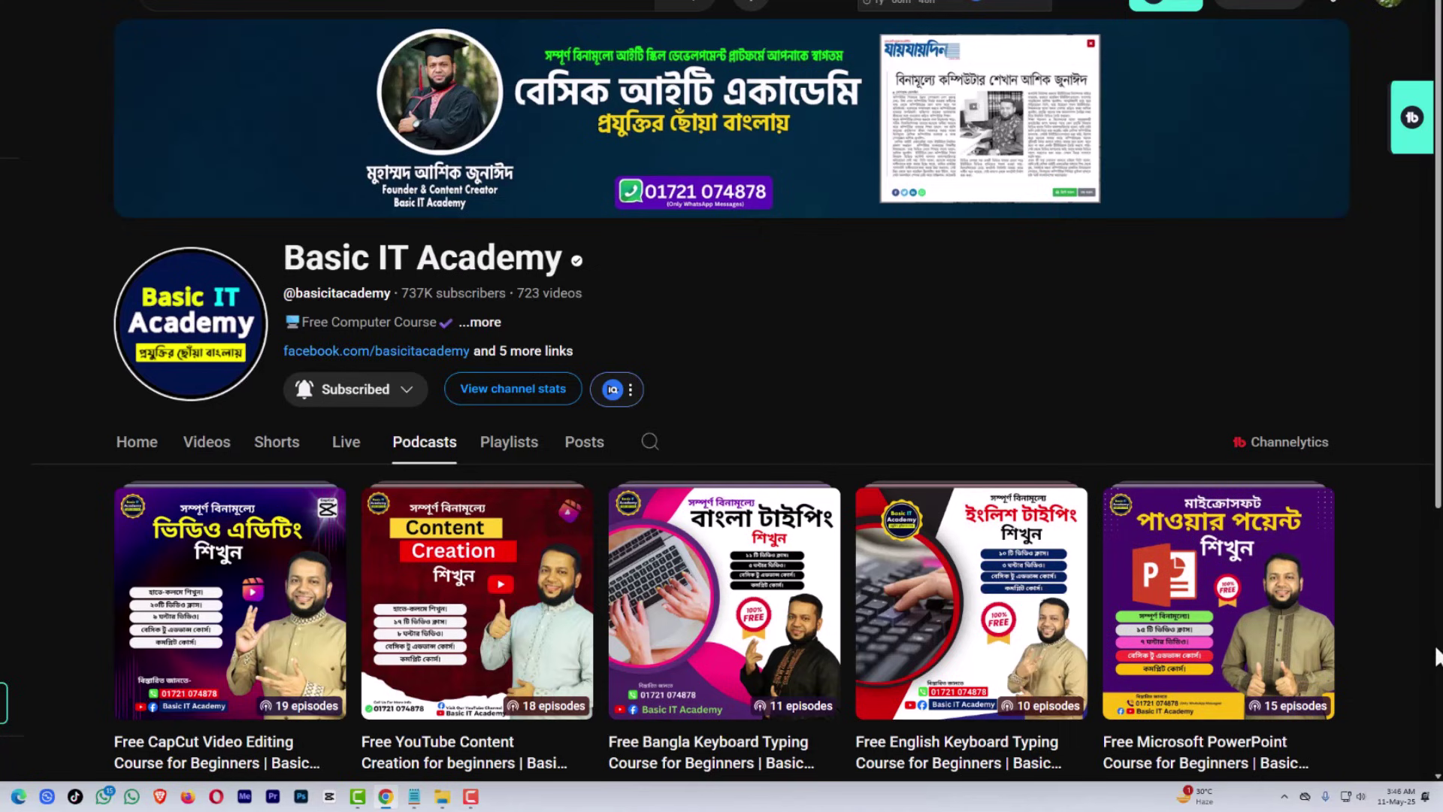
- Show the Basic IT Academy channel's playlists and look through the free courses listed there
scroll(1437, 660, down, 4)
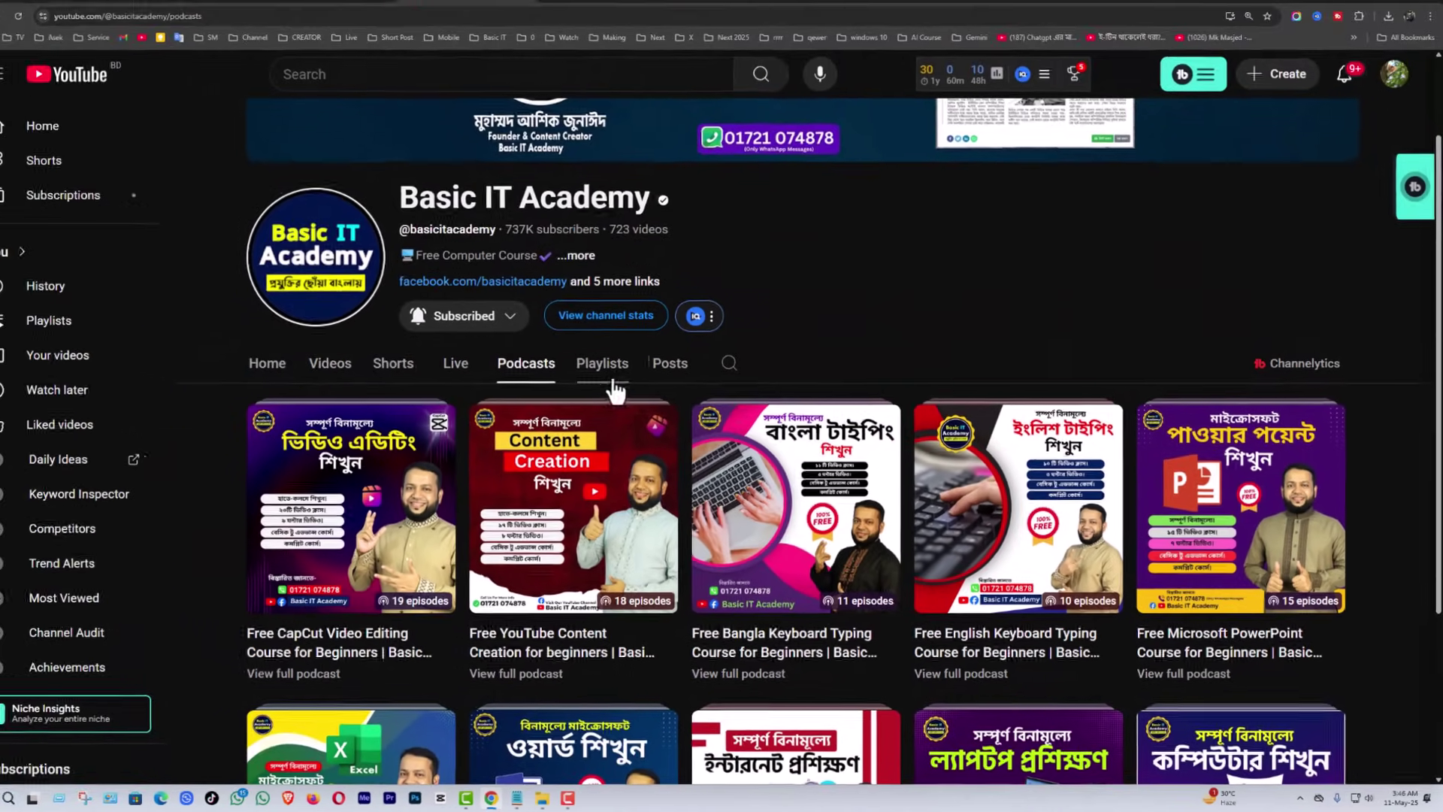
click(512, 133)
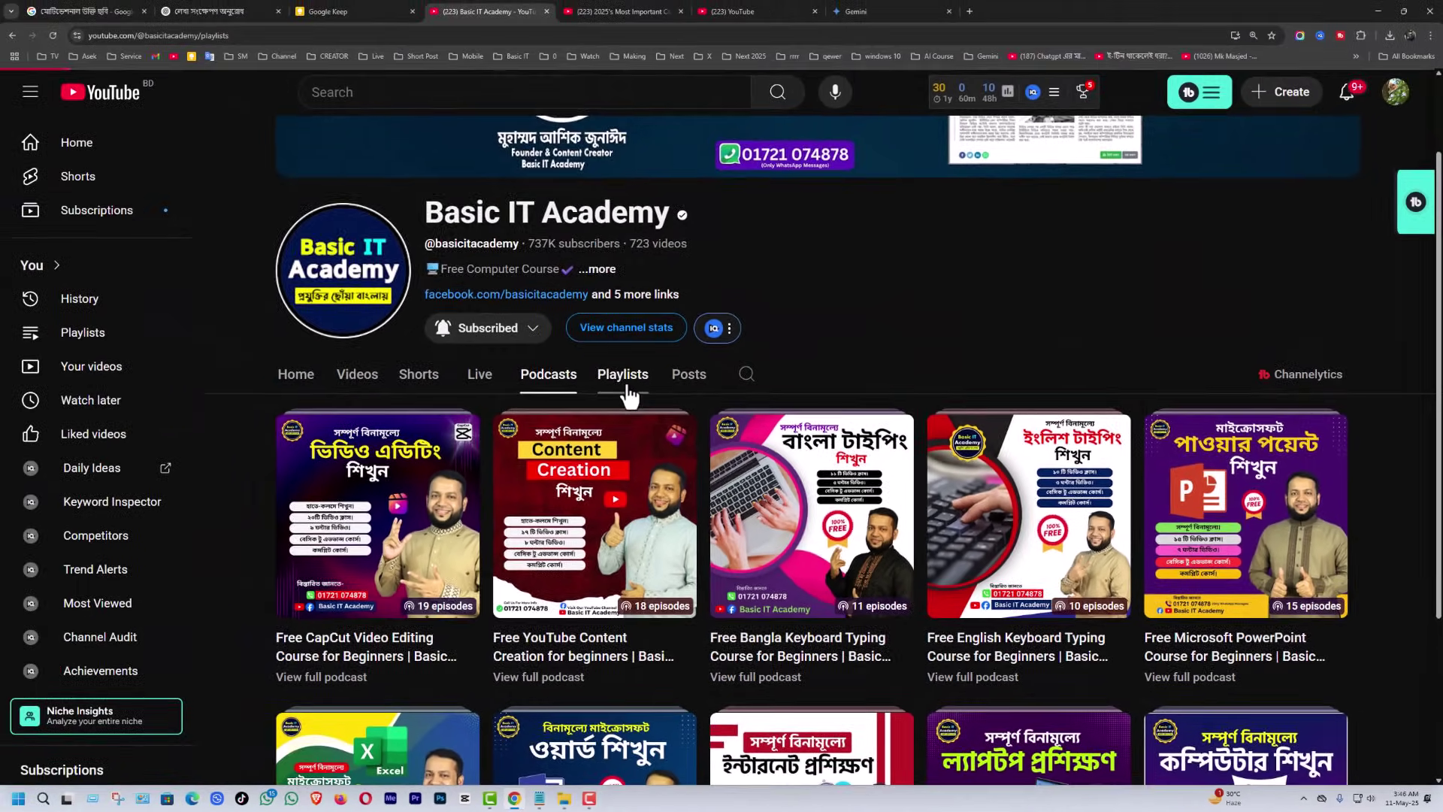
scroll(1437, 637, down, 2)
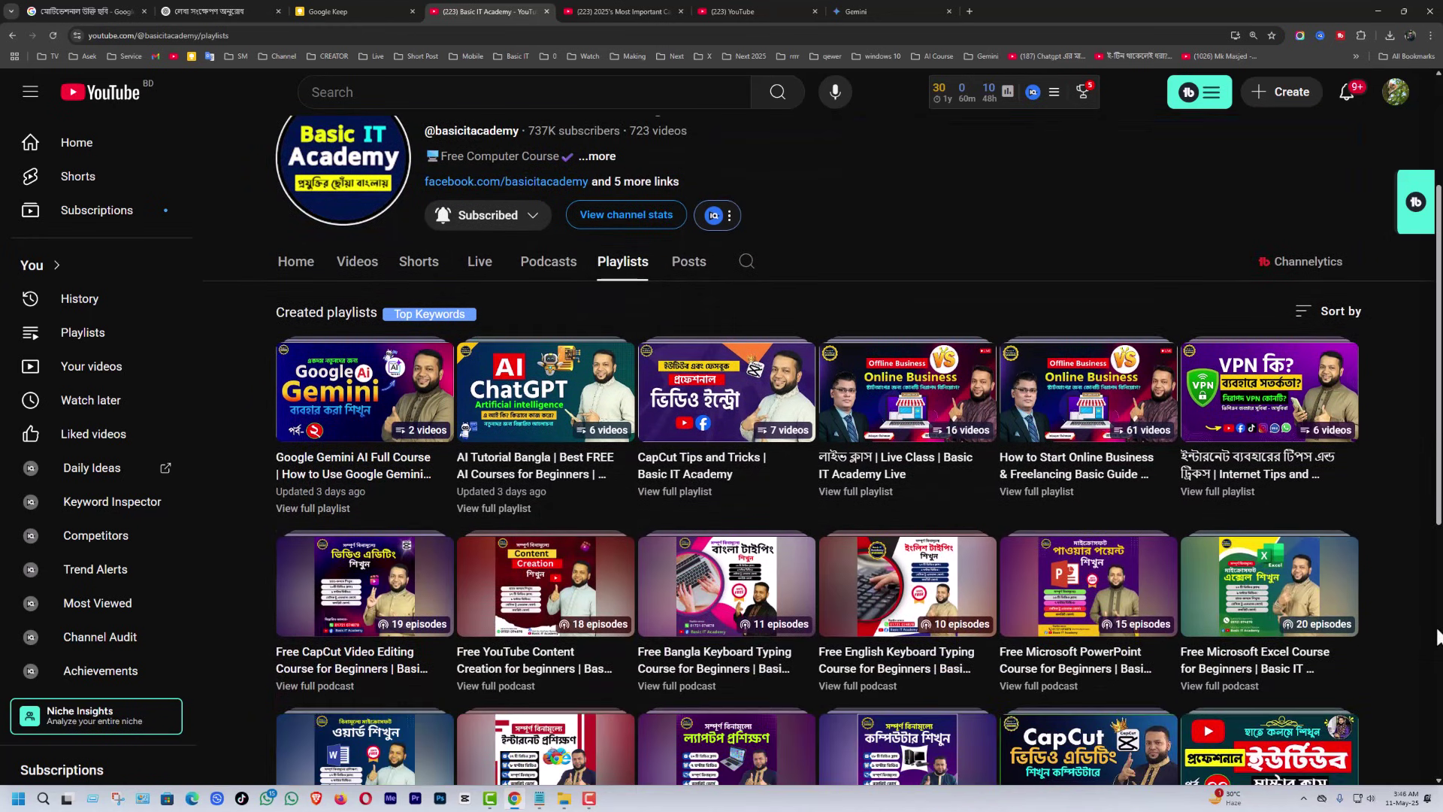
scroll(1437, 638, down, 6)
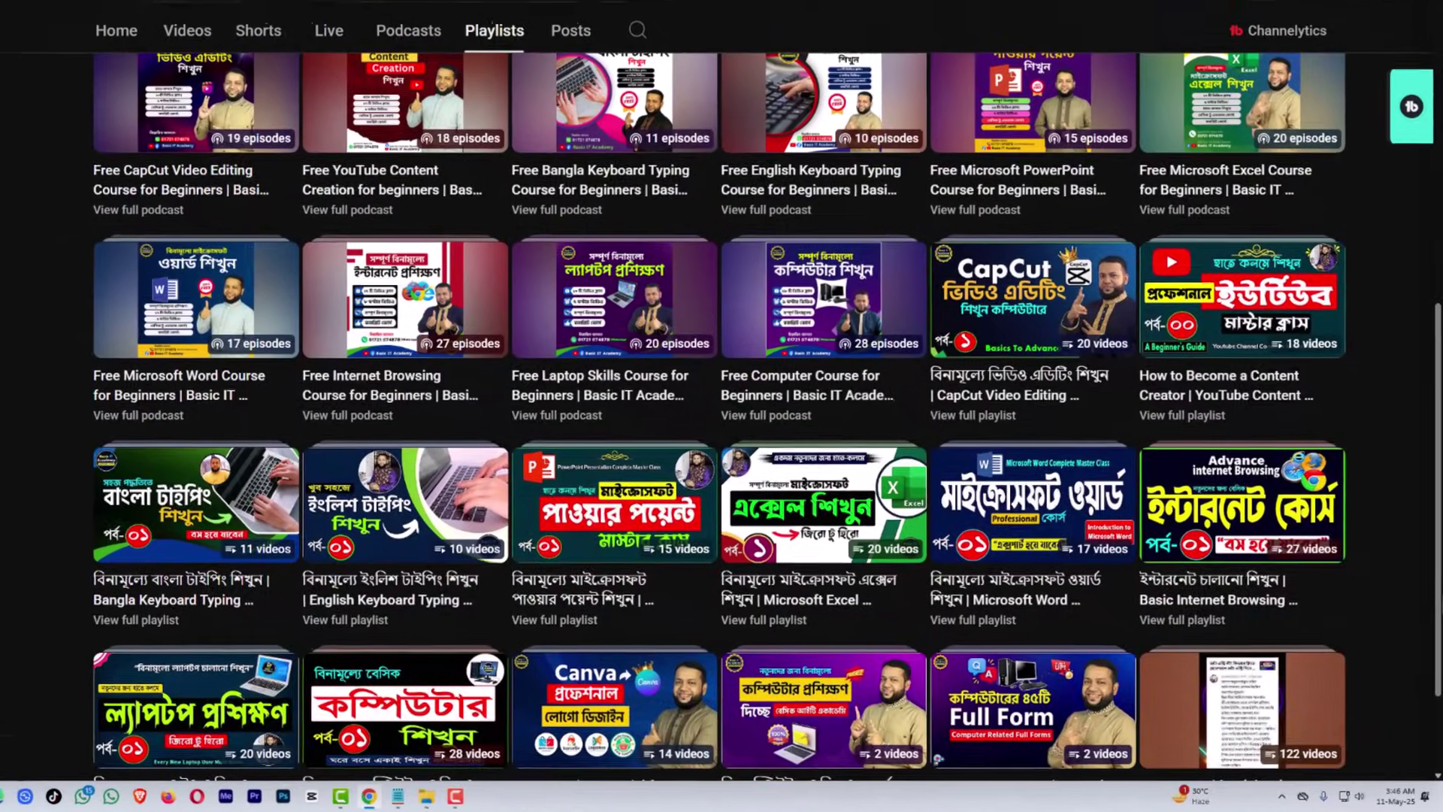
scroll(722, 406, down, 1)
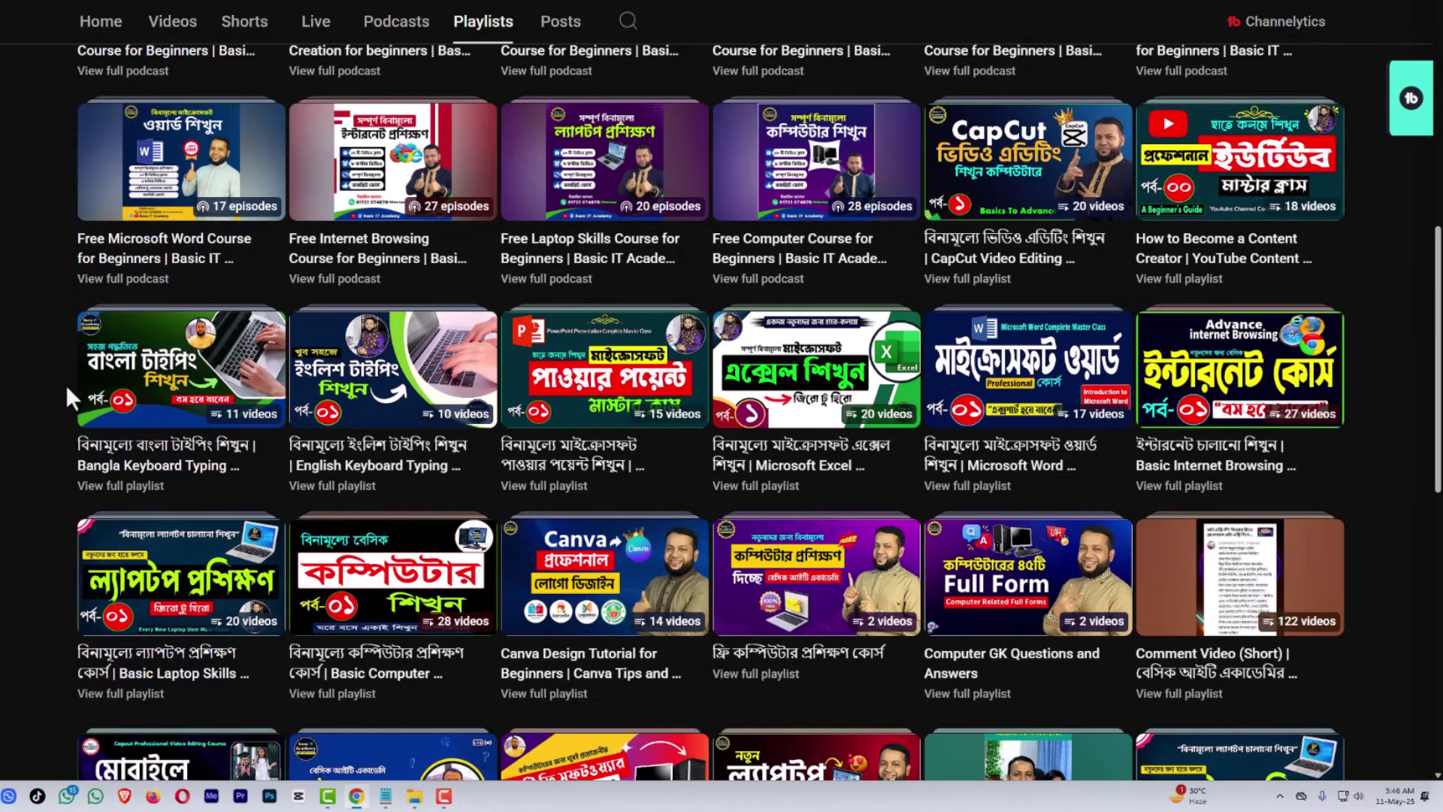
mouse_move(634, 412)
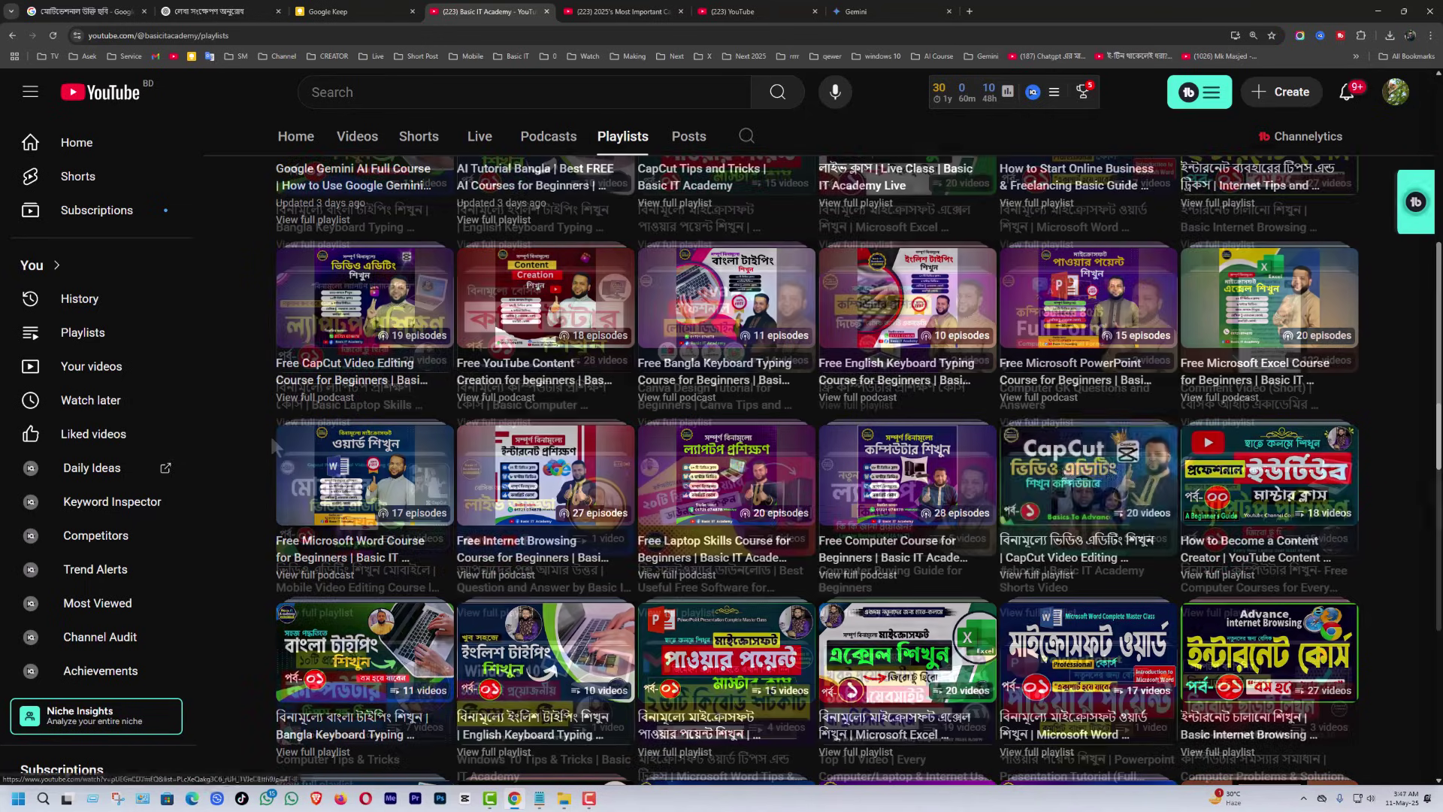
scroll(270, 434, down, 6)
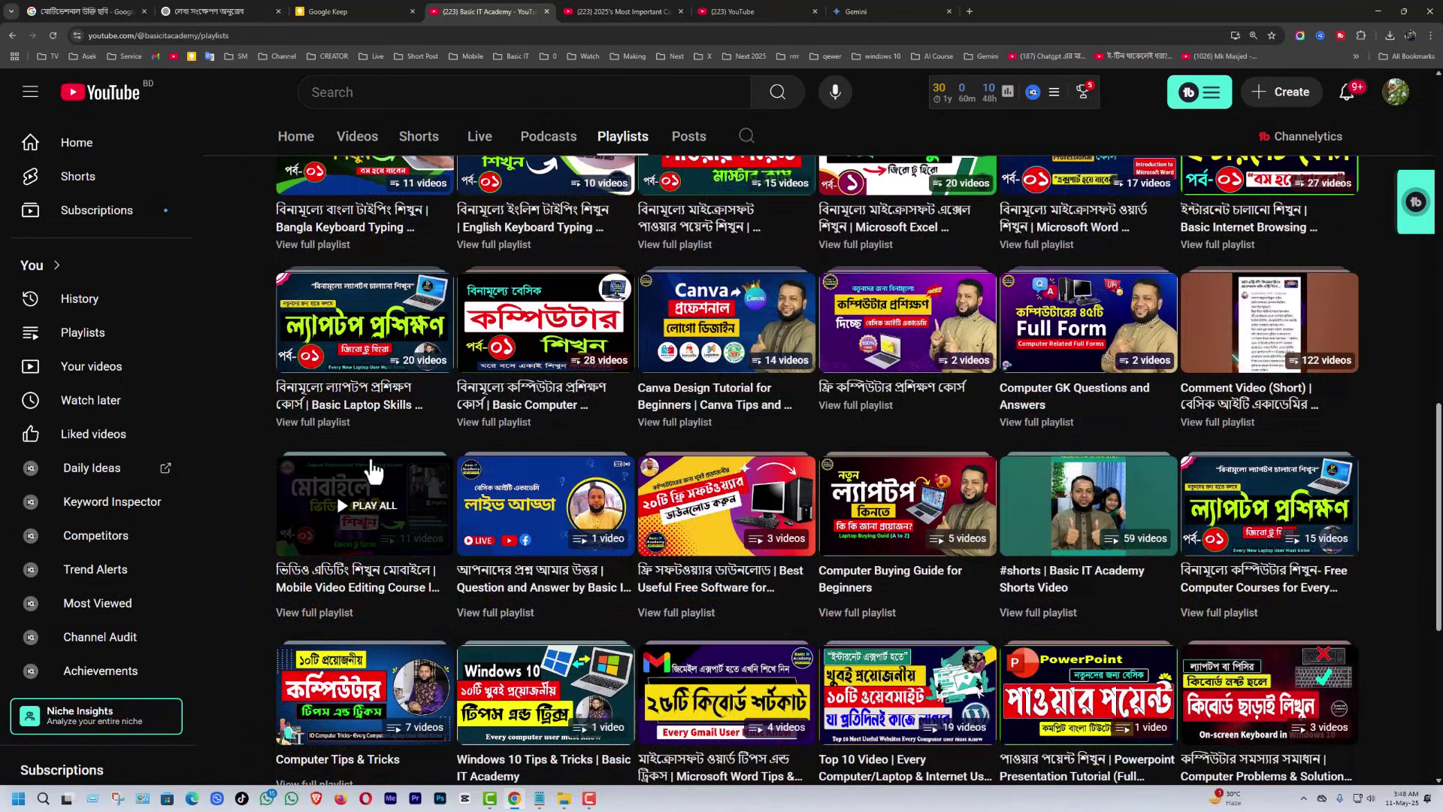
key(alt+Left)
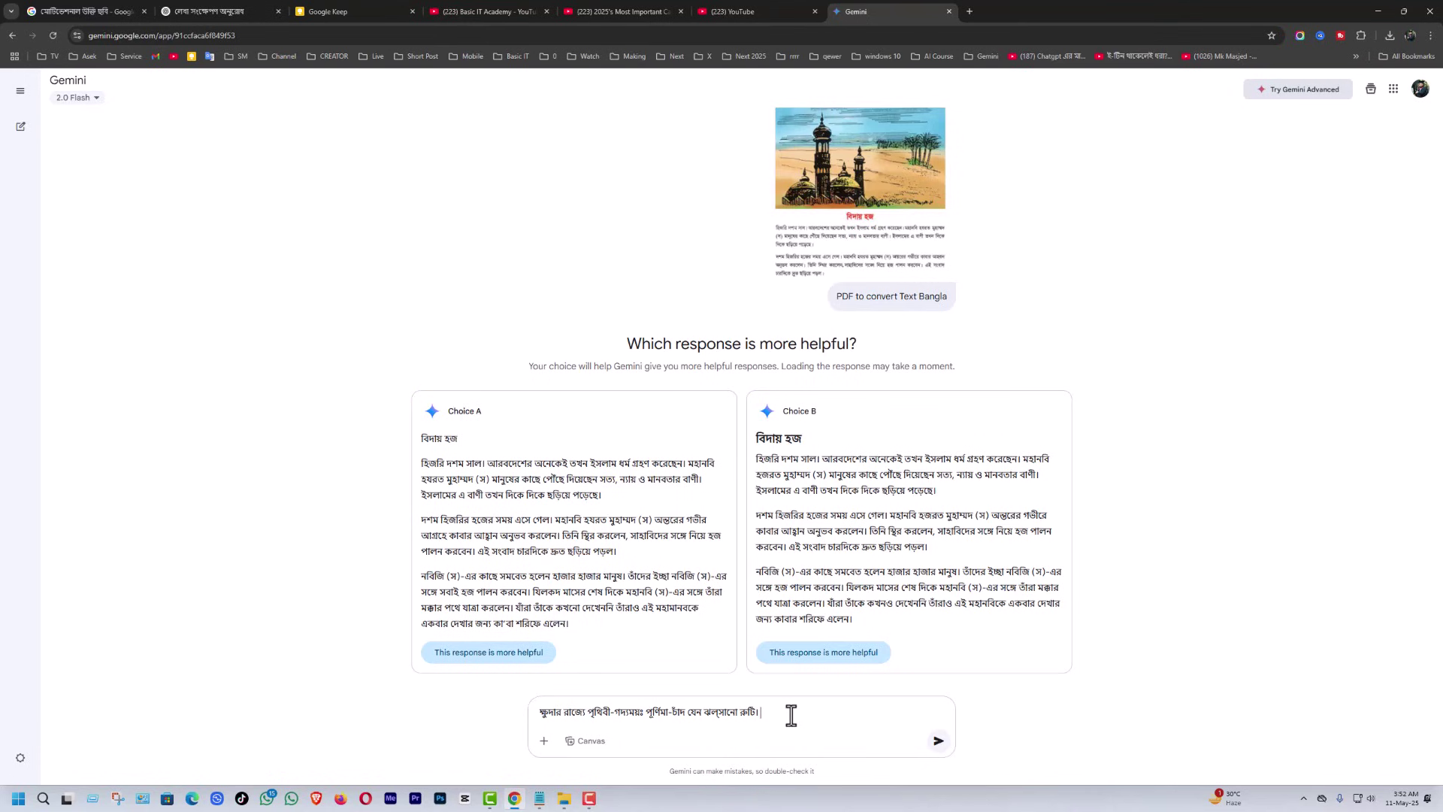
- Add "এই লেখাটির ব্যাখ্যাসহ বিস্তারিত জানতে চাই।" to the Bangla verse in the Gemini prompt, send it, and read through the explanation
text(এই লেখাটির ব্যাখ্যাসহ বিস্তারিত জানতে চাই।)
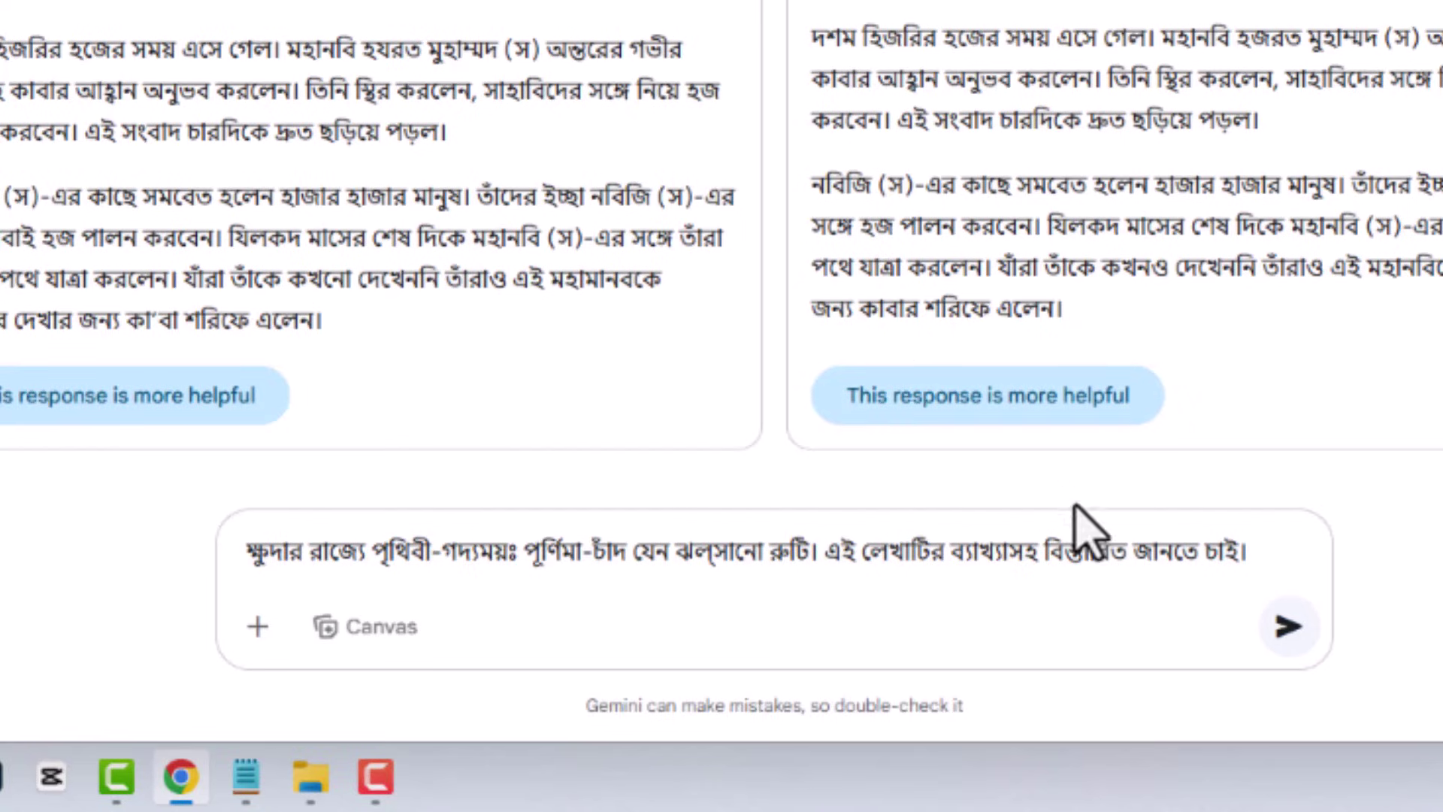
click(1287, 630)
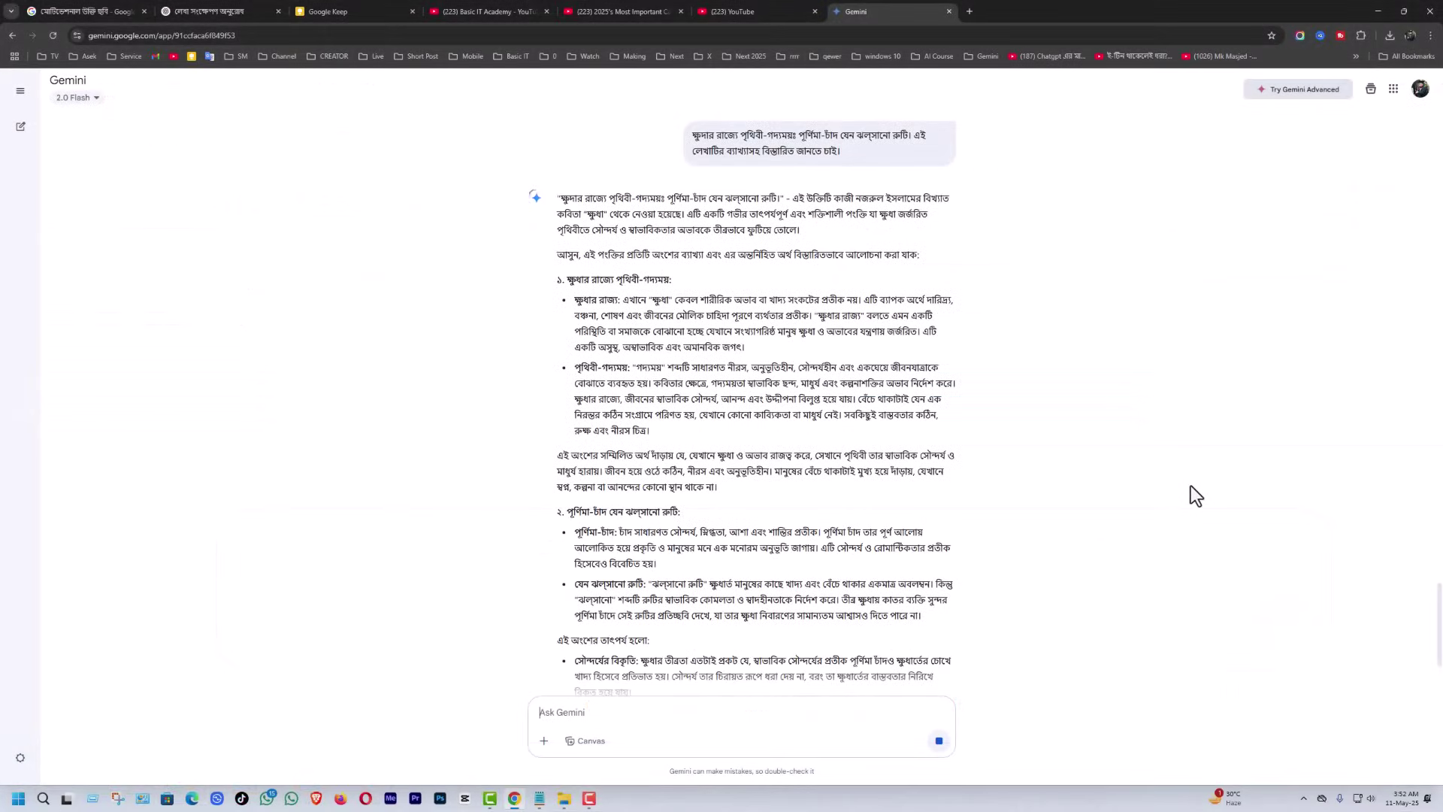
scroll(1189, 486, down, 6)
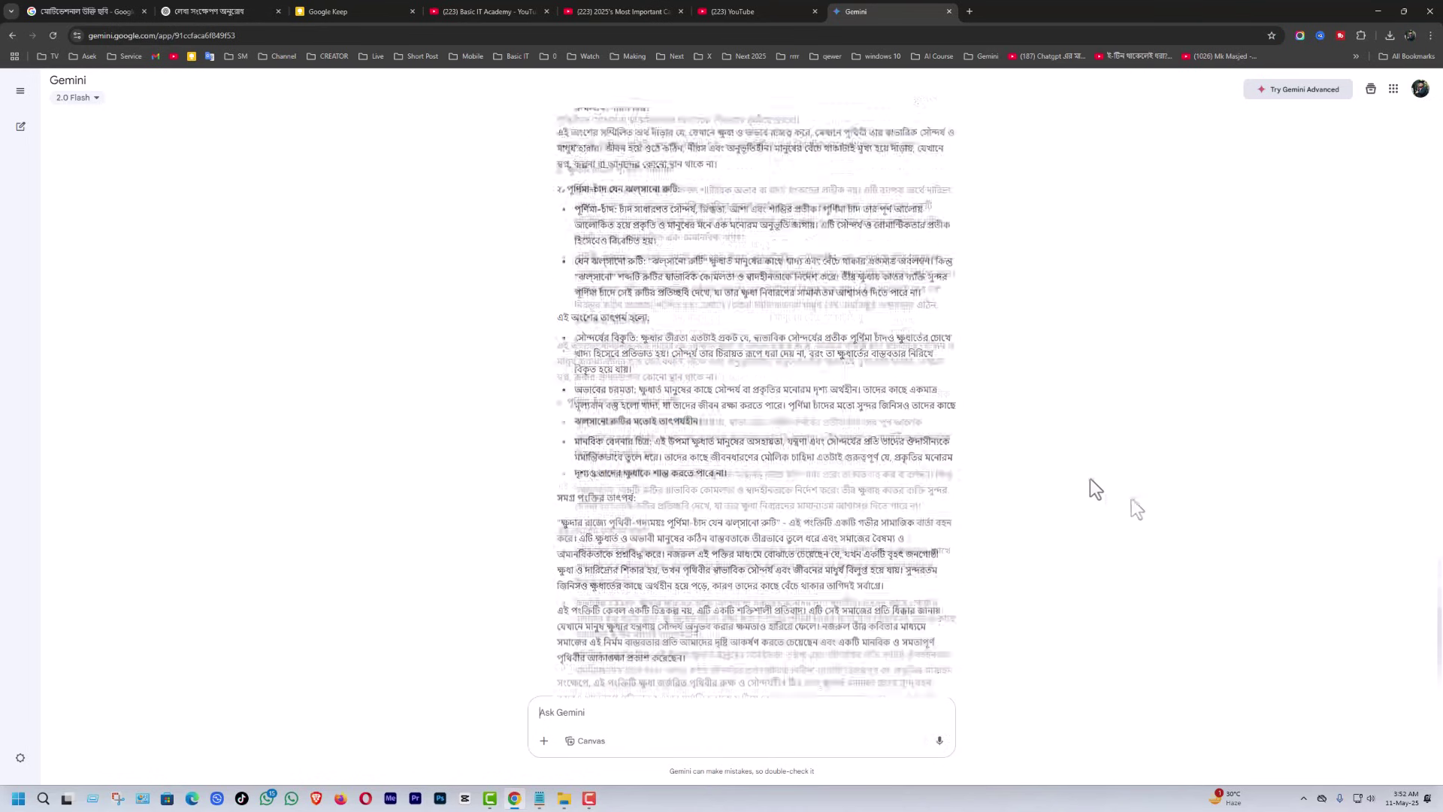
scroll(1093, 475, up, 7)
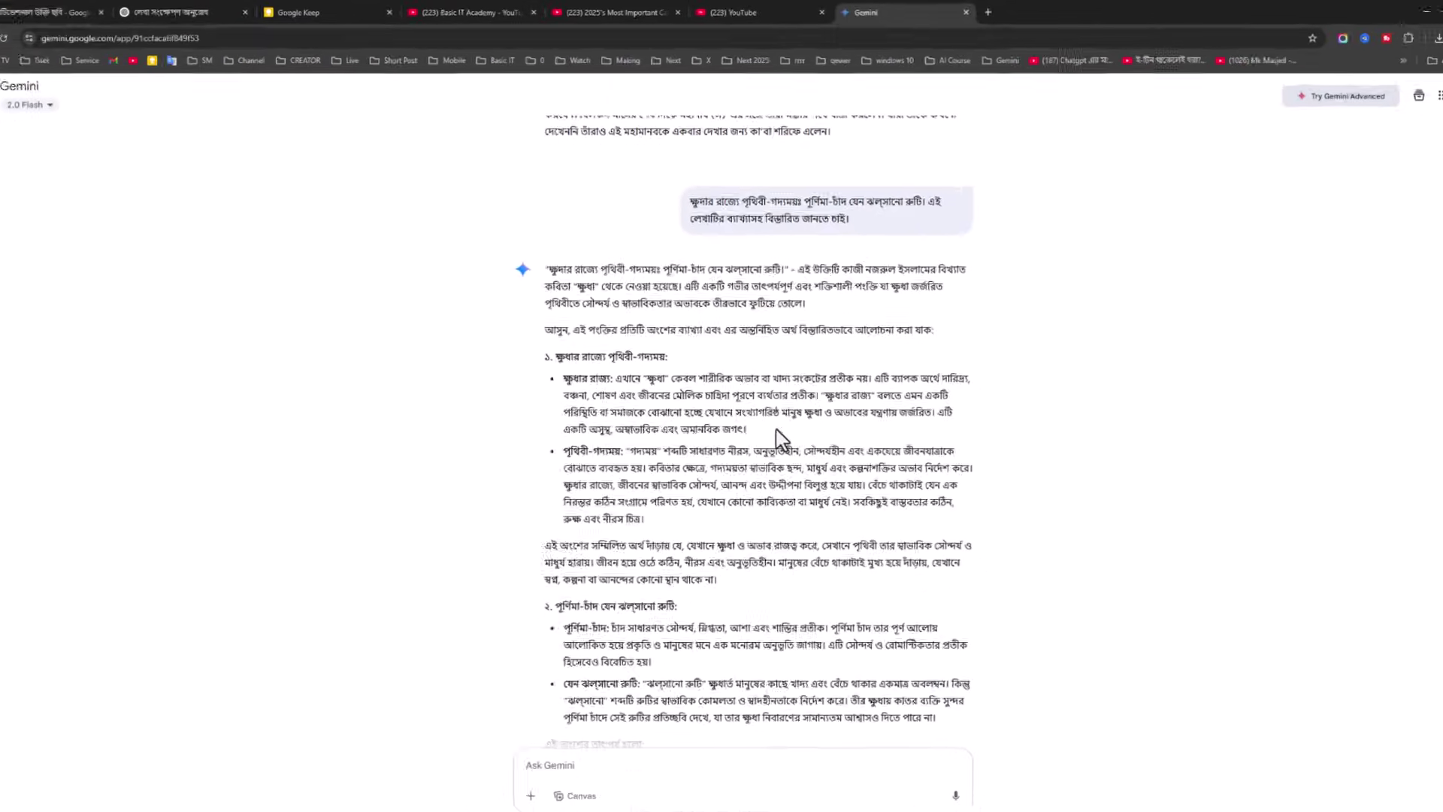
scroll(740, 472, down, 3)
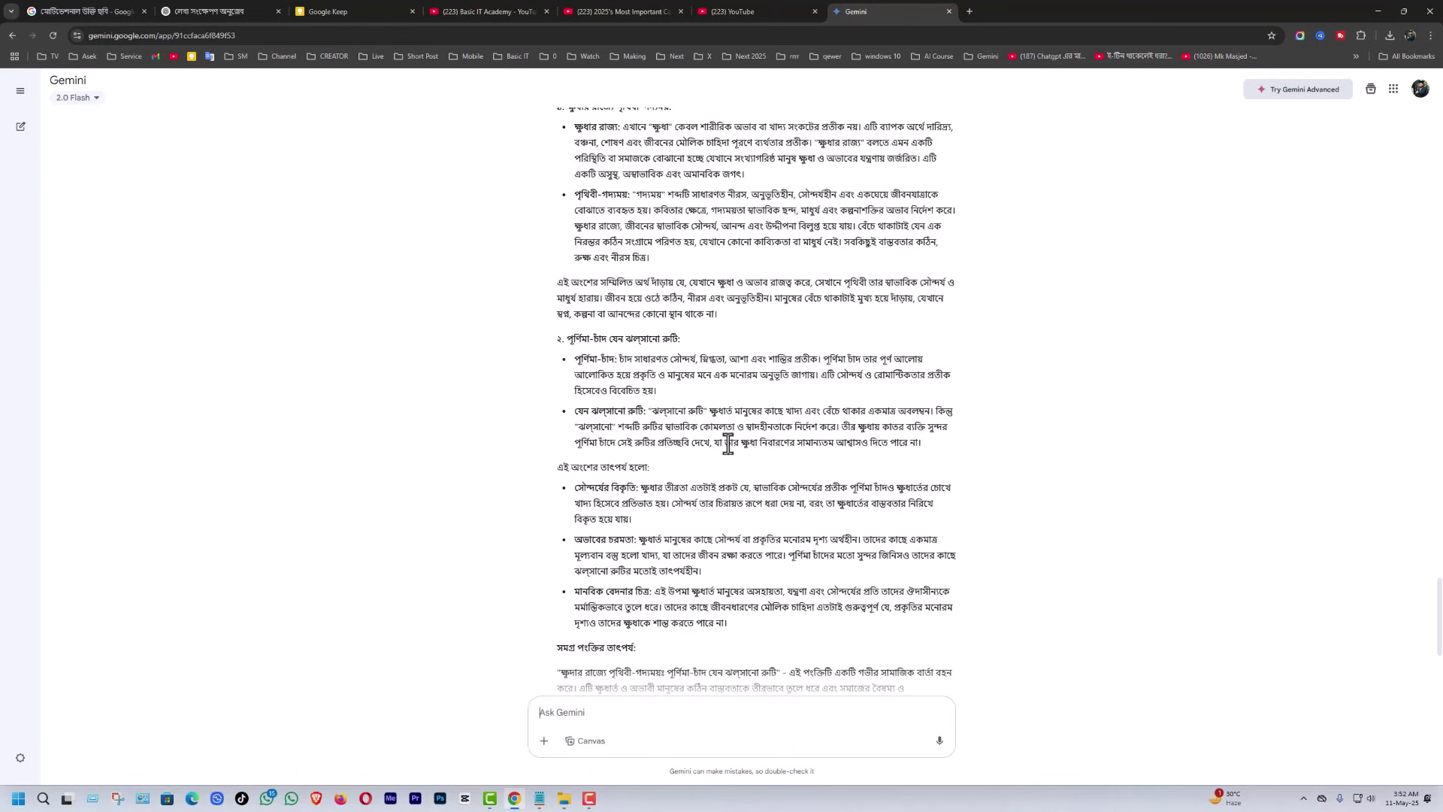
scroll(727, 442, down, 4)
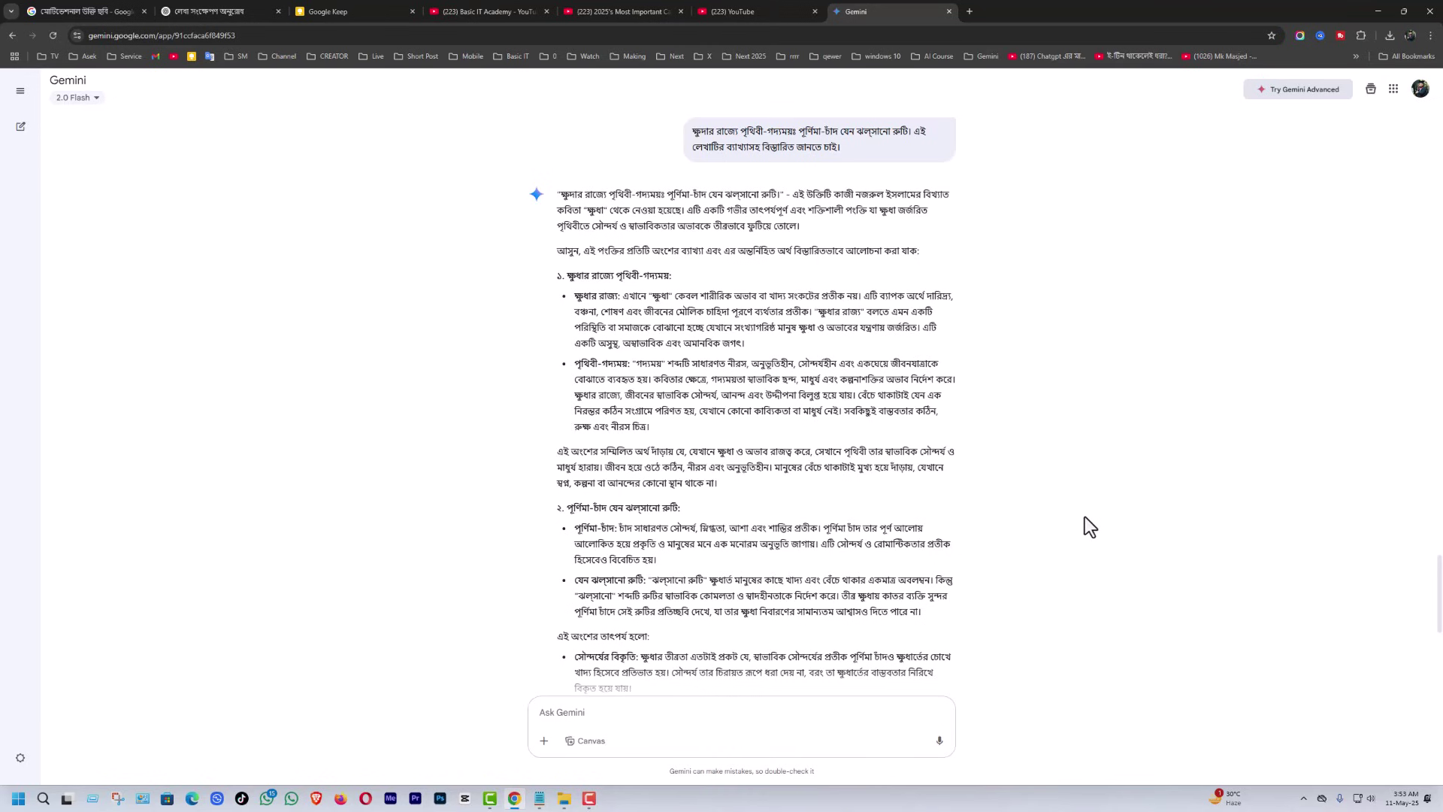
scroll(1101, 459, down, 4)
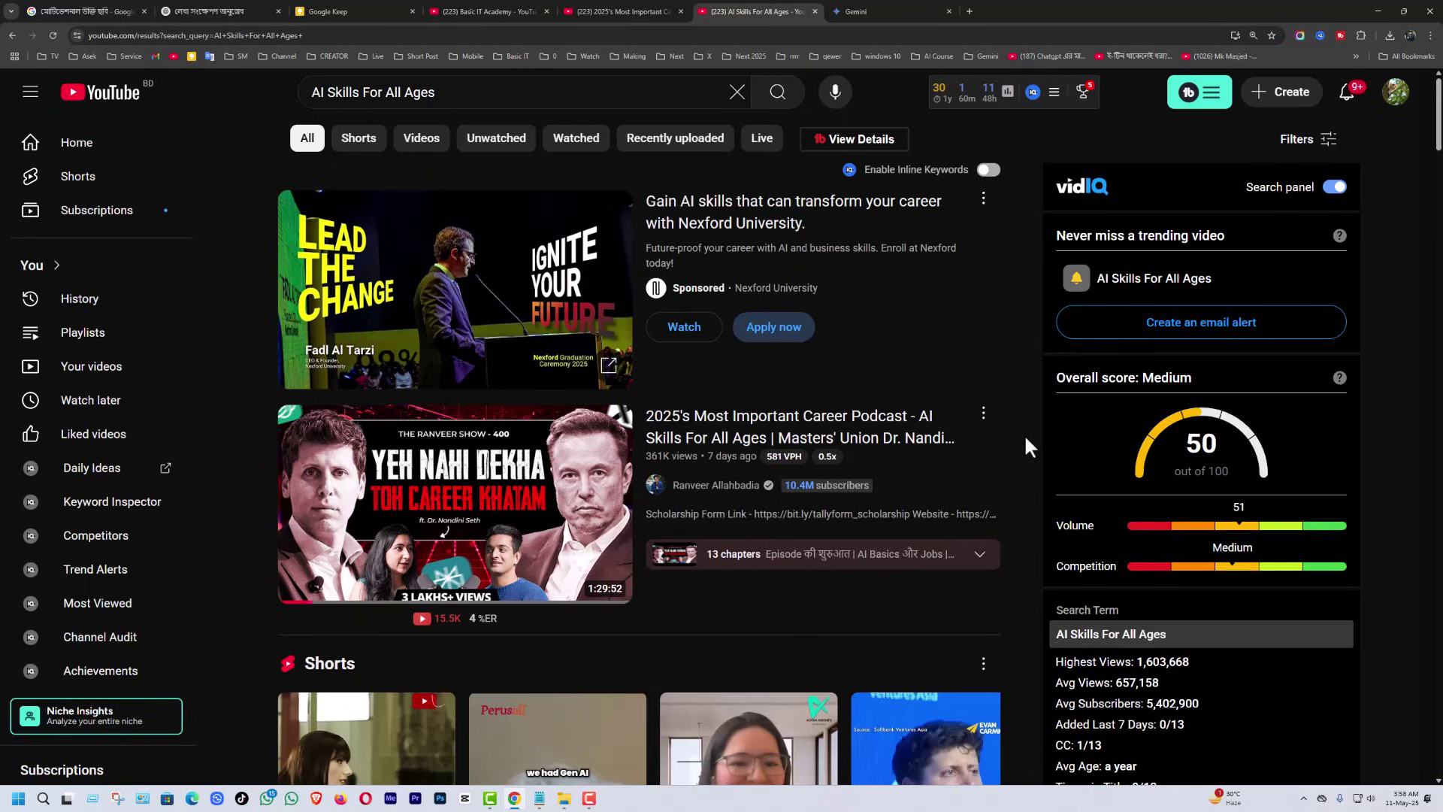
- Copy the share link of the YouTube video "2025's Most Important Career Podcast - AI Skills For All Ages" and paste it into the Gemini prompt
click(813, 427)
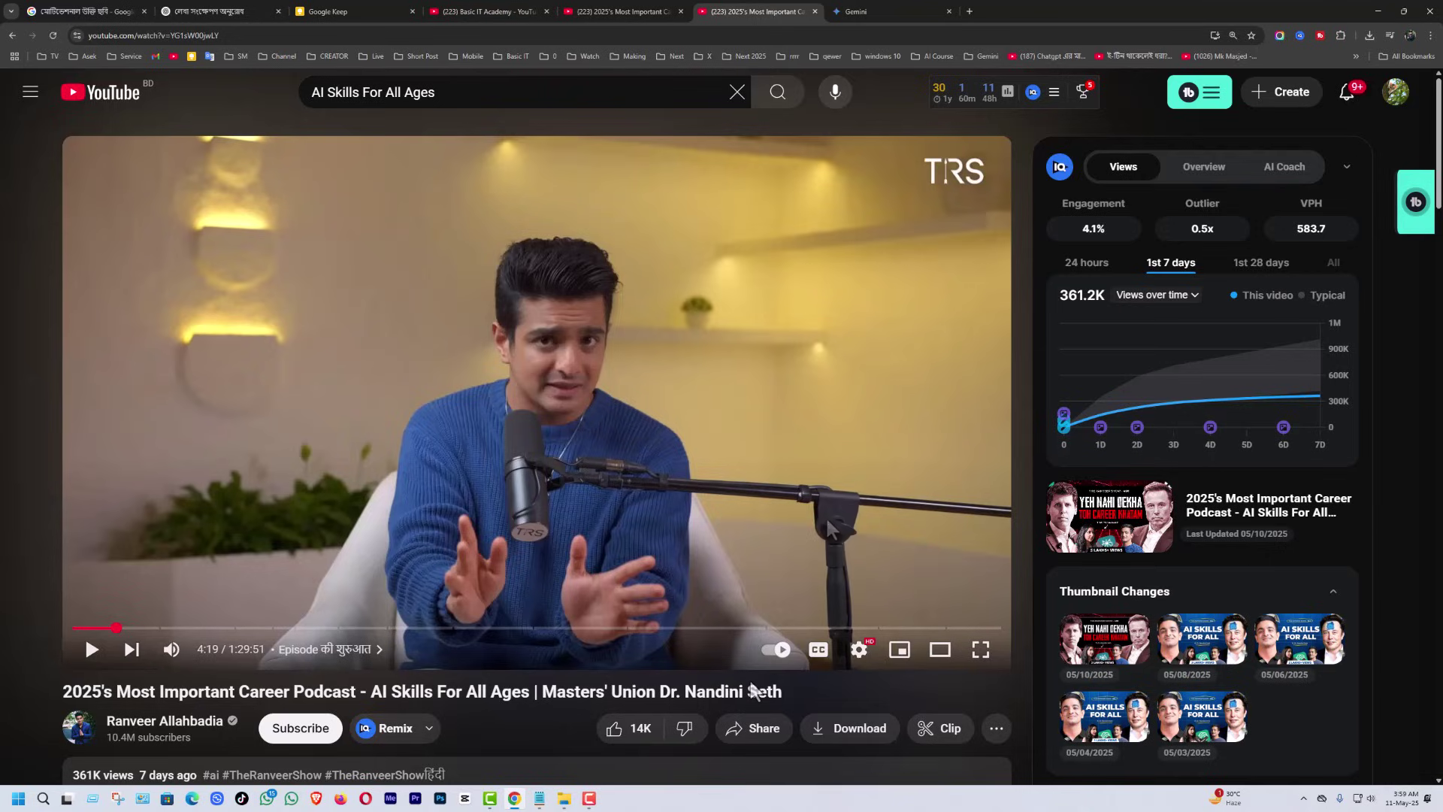
click(760, 731)
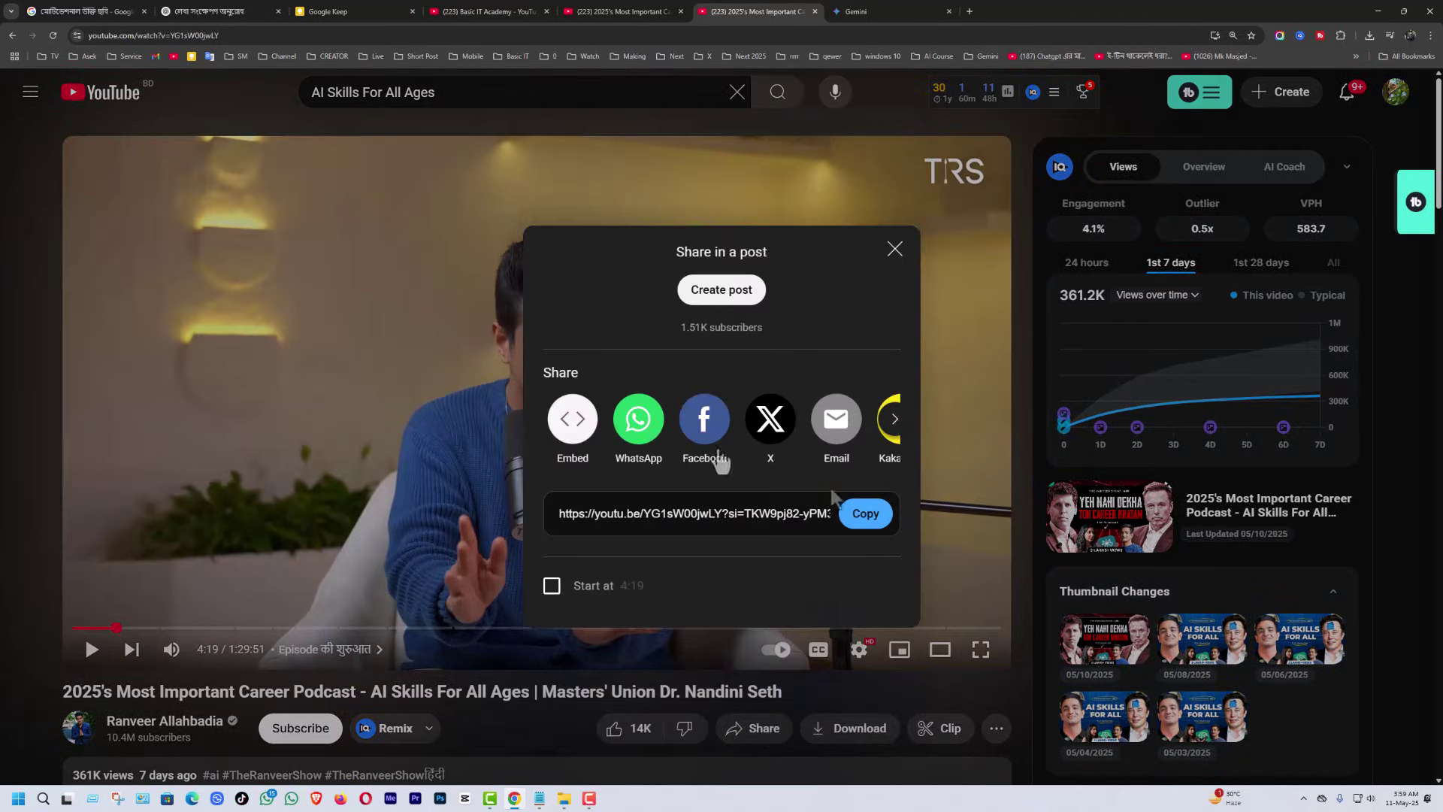
click(866, 516)
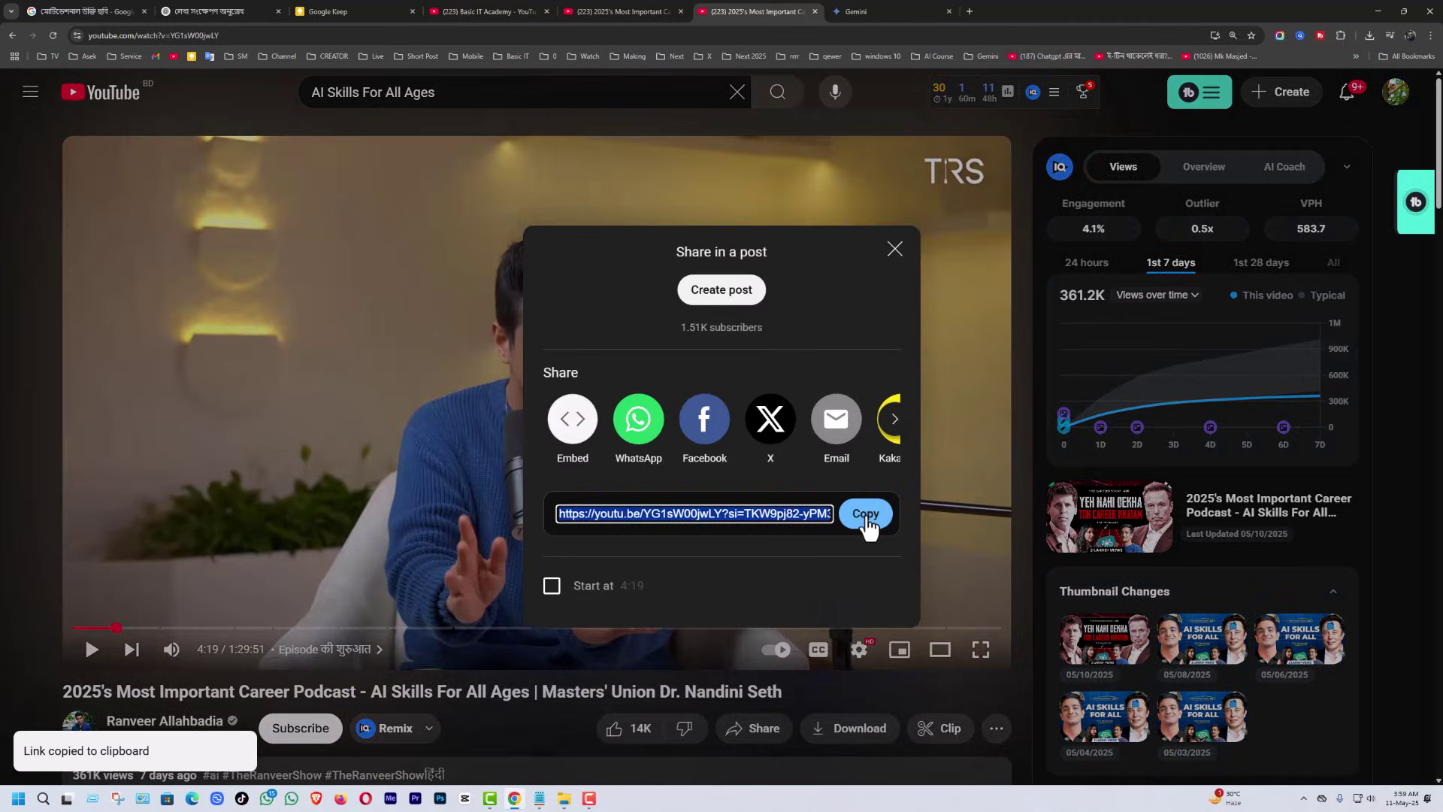
click(898, 10)
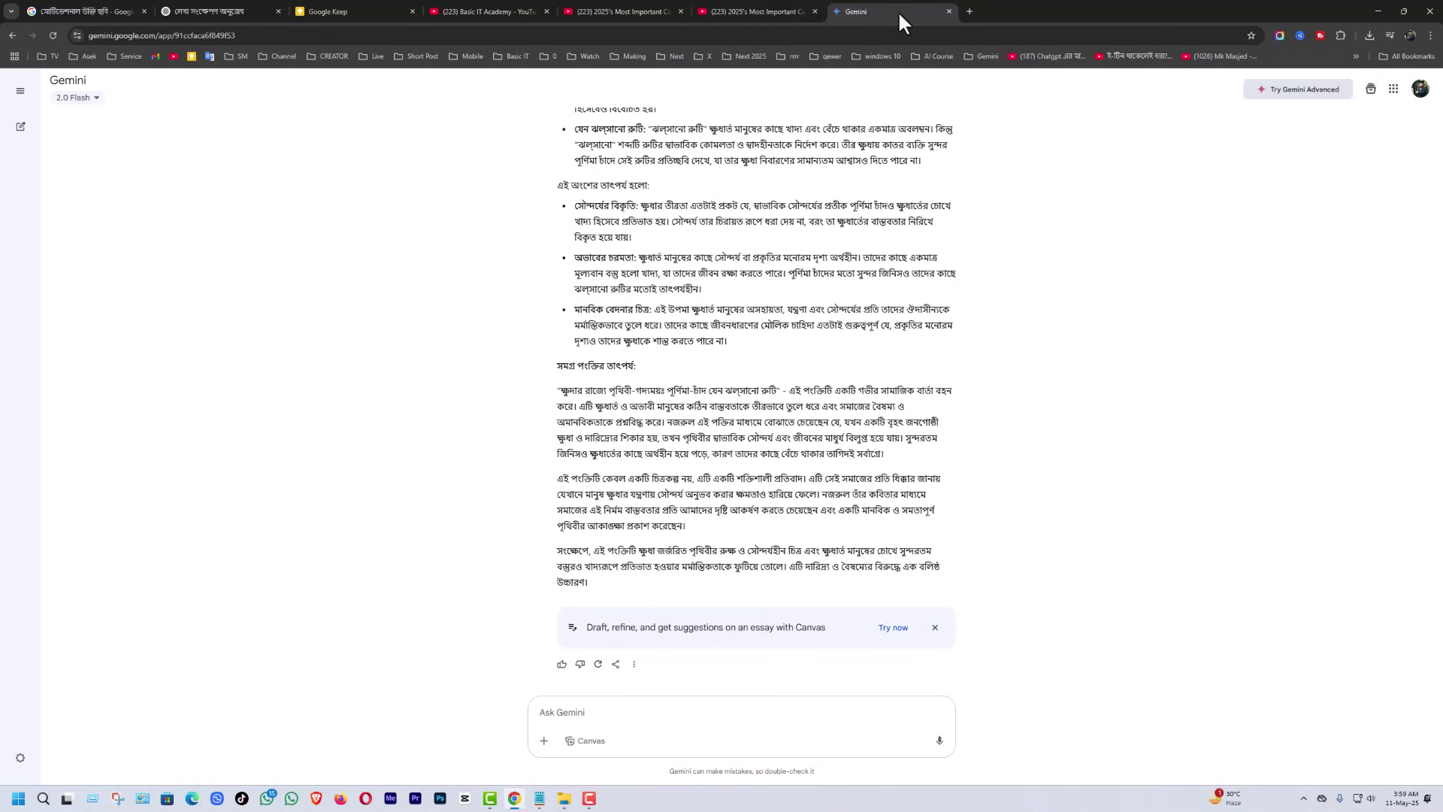
click(575, 718)
key(ctrl+v)
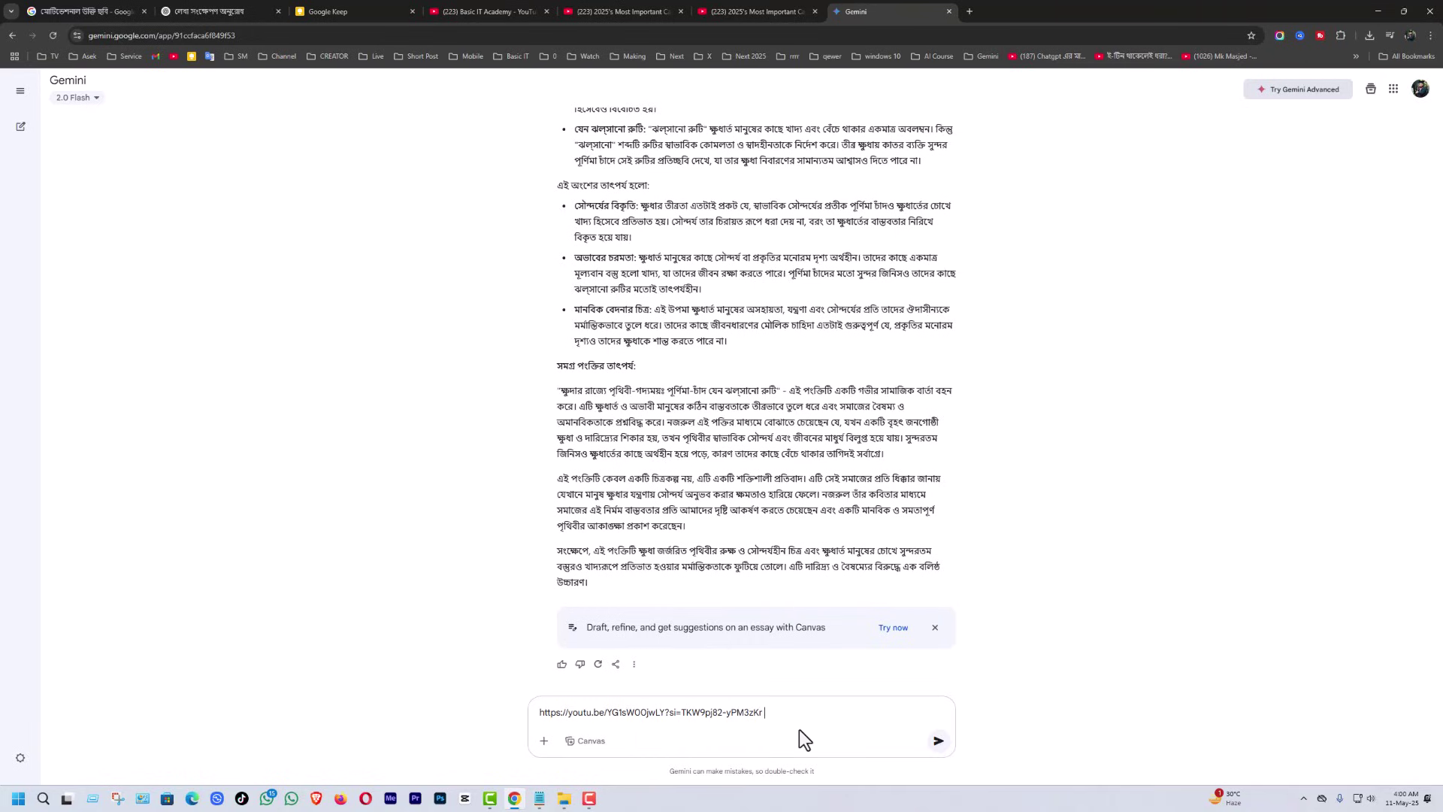
text(Give a summary of the above video)
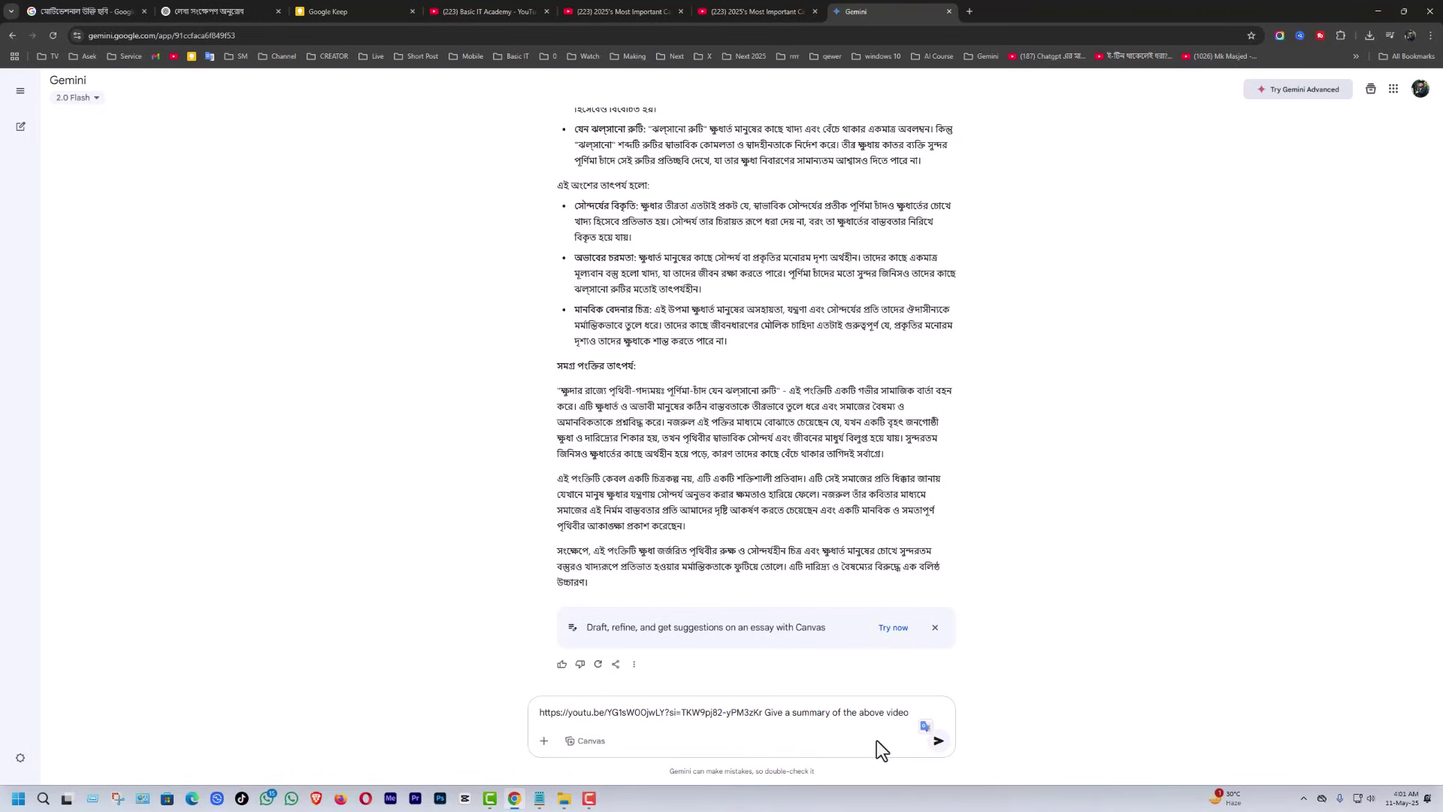
key(ctrl+shift+Left)
key(ctrl+shift+Left)
key(ctrl+shift+Left)
key(ctrl+shift+Left)
key(ctrl+shift+Left)
key(ctrl+shift+Left)
key(ctrl+shift+Left)
key(BackSpace)
- Add "ভিডিওটির সারমর্ম জানতে চাই" after the pasted video link and send the prompt
text(ভিডিওটির সারমর্ম জানতে চাই)
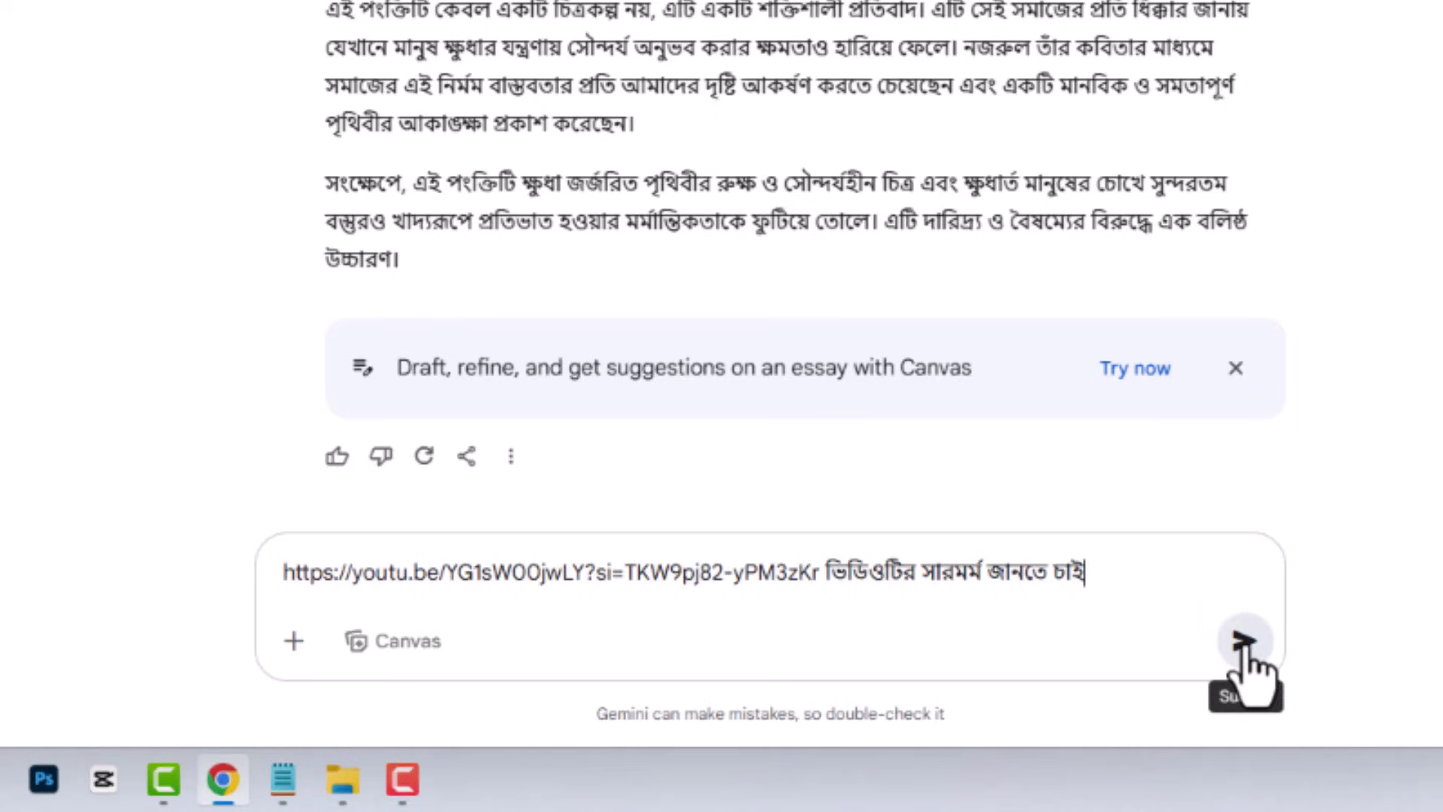
click(1245, 645)
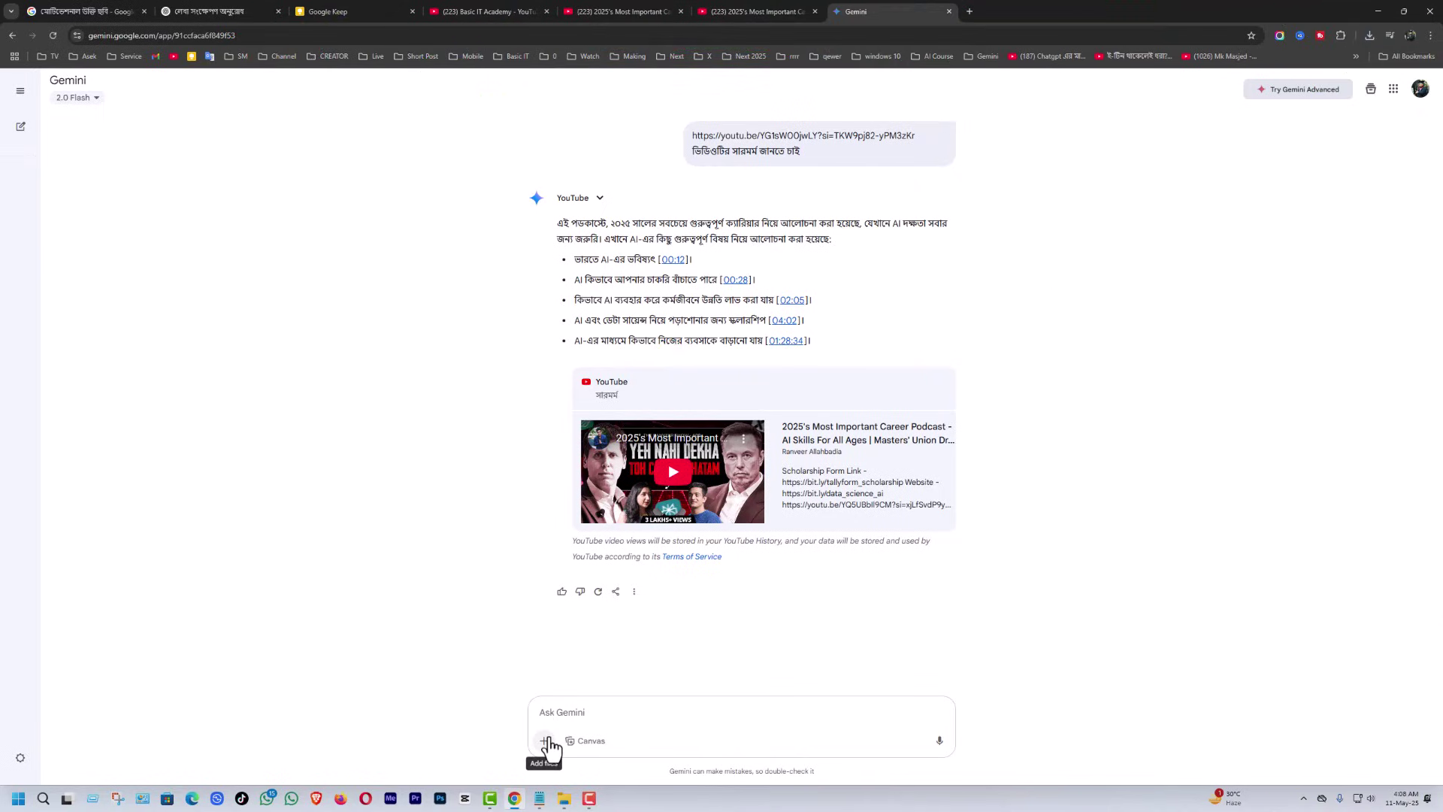
- Upload the blue flowchart image from the computer and send it with the prompt "convert this photo Export to sheets"
click(545, 746)
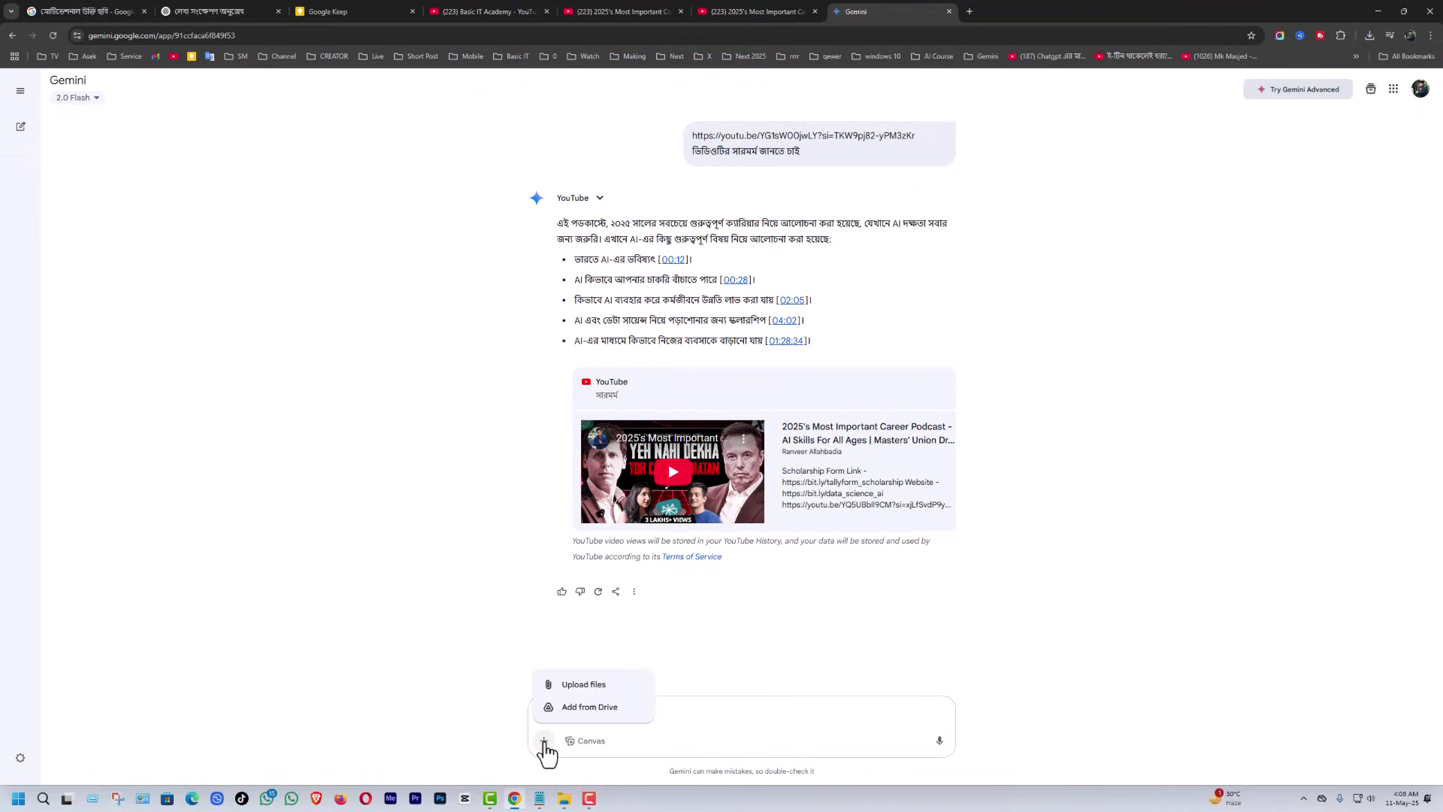
click(578, 685)
scroll(783, 477, down, 2)
click(756, 516)
click(946, 590)
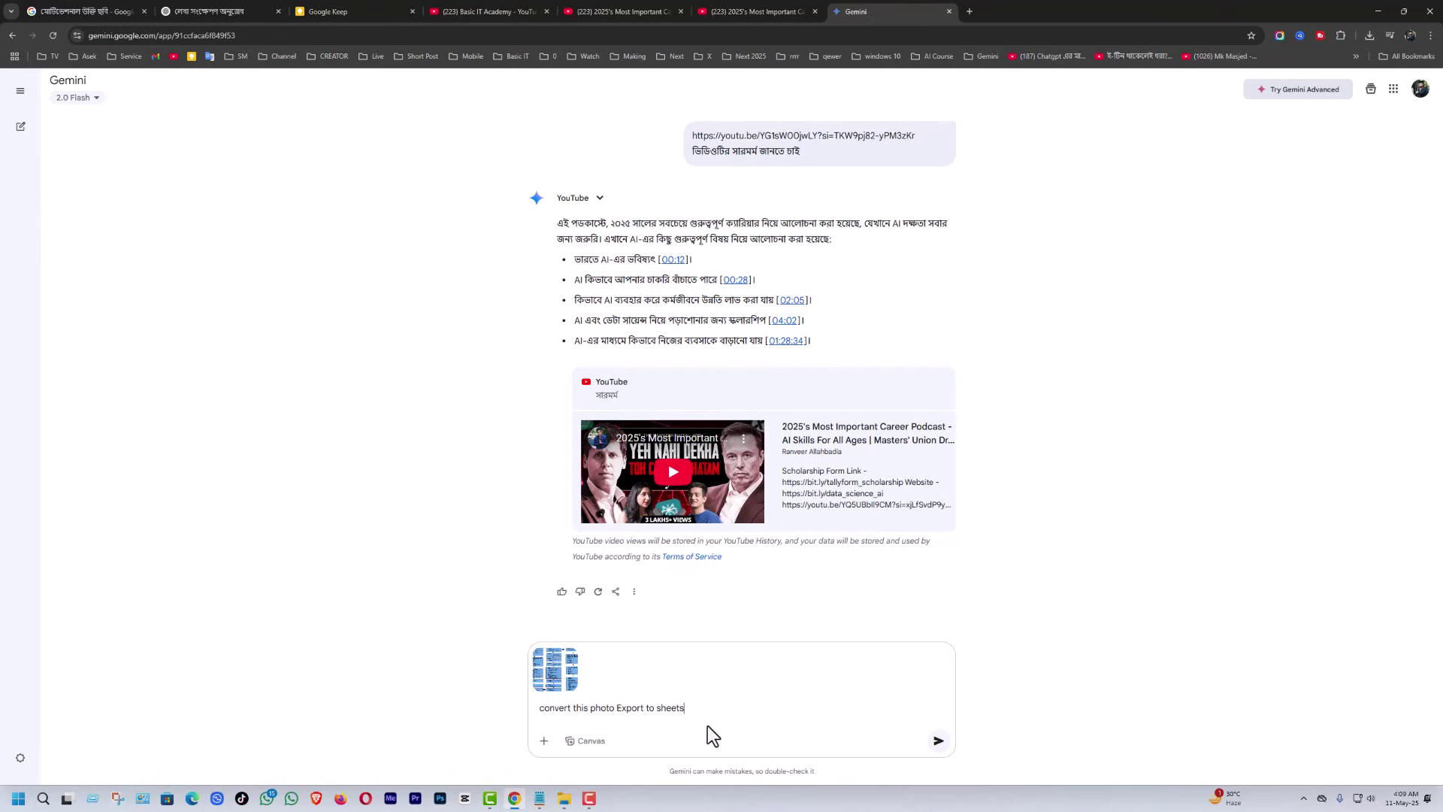
click(938, 742)
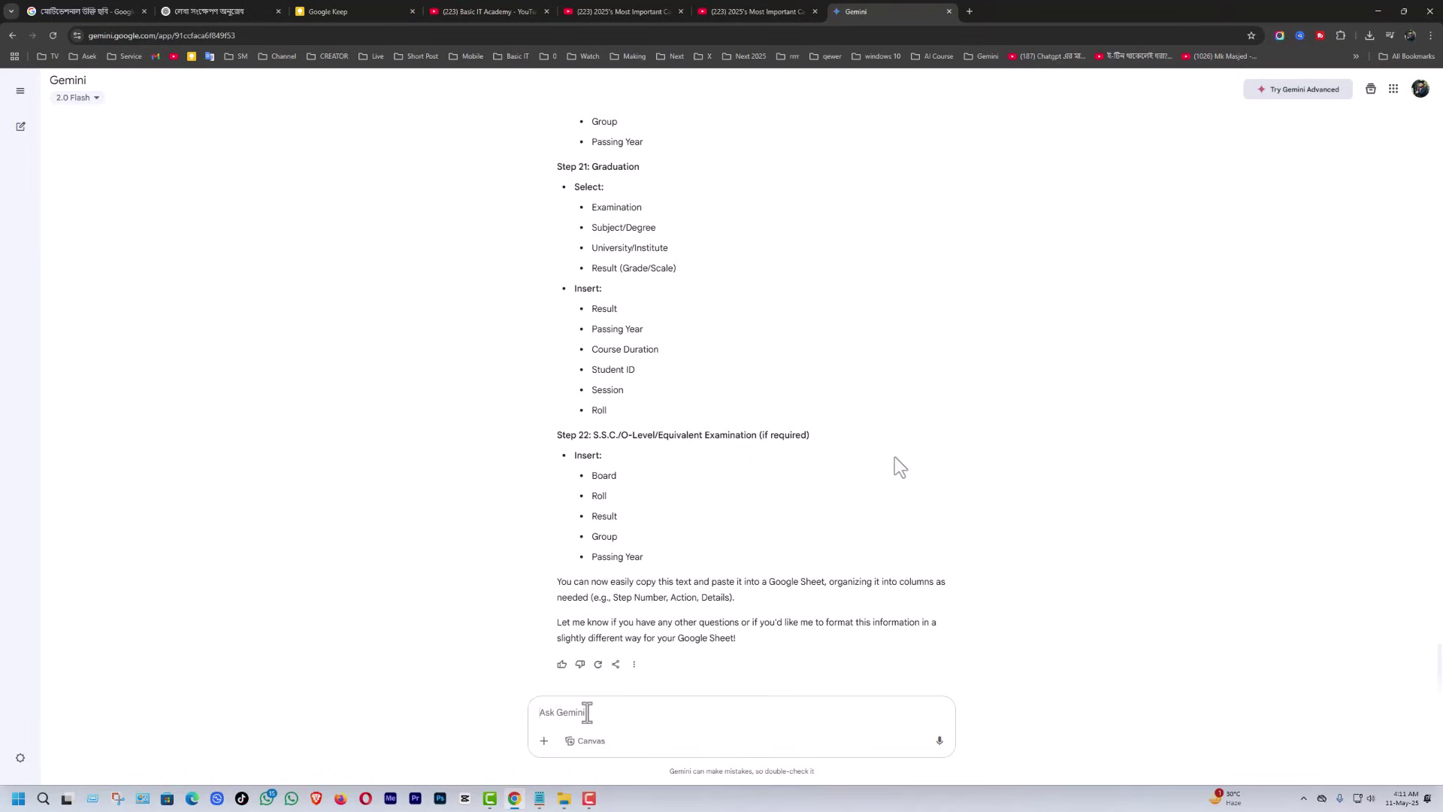
- Send the follow-up prompt "This Document Export to sheets" for the extracted flowchart text
text(This Document Export to sheets)
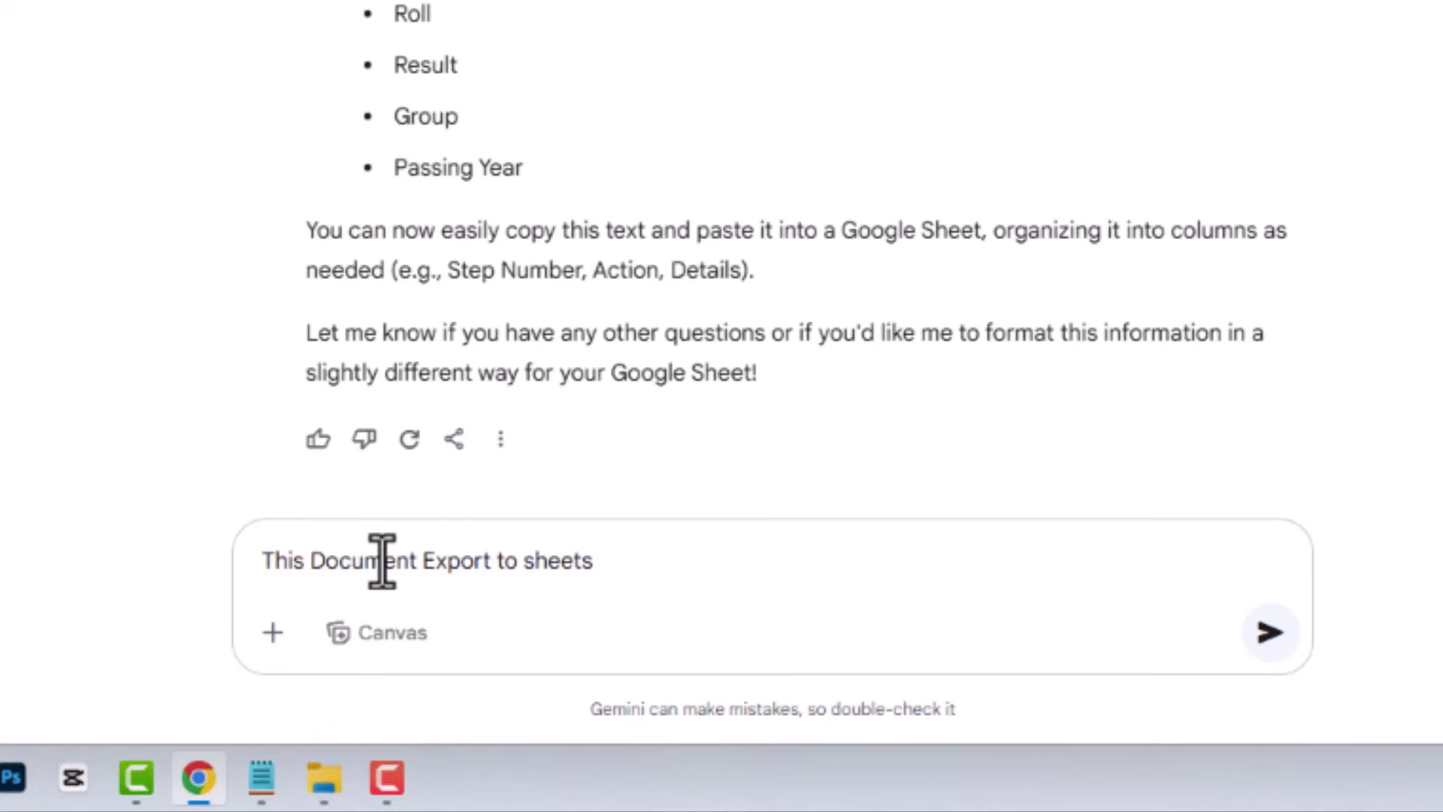
click(1269, 634)
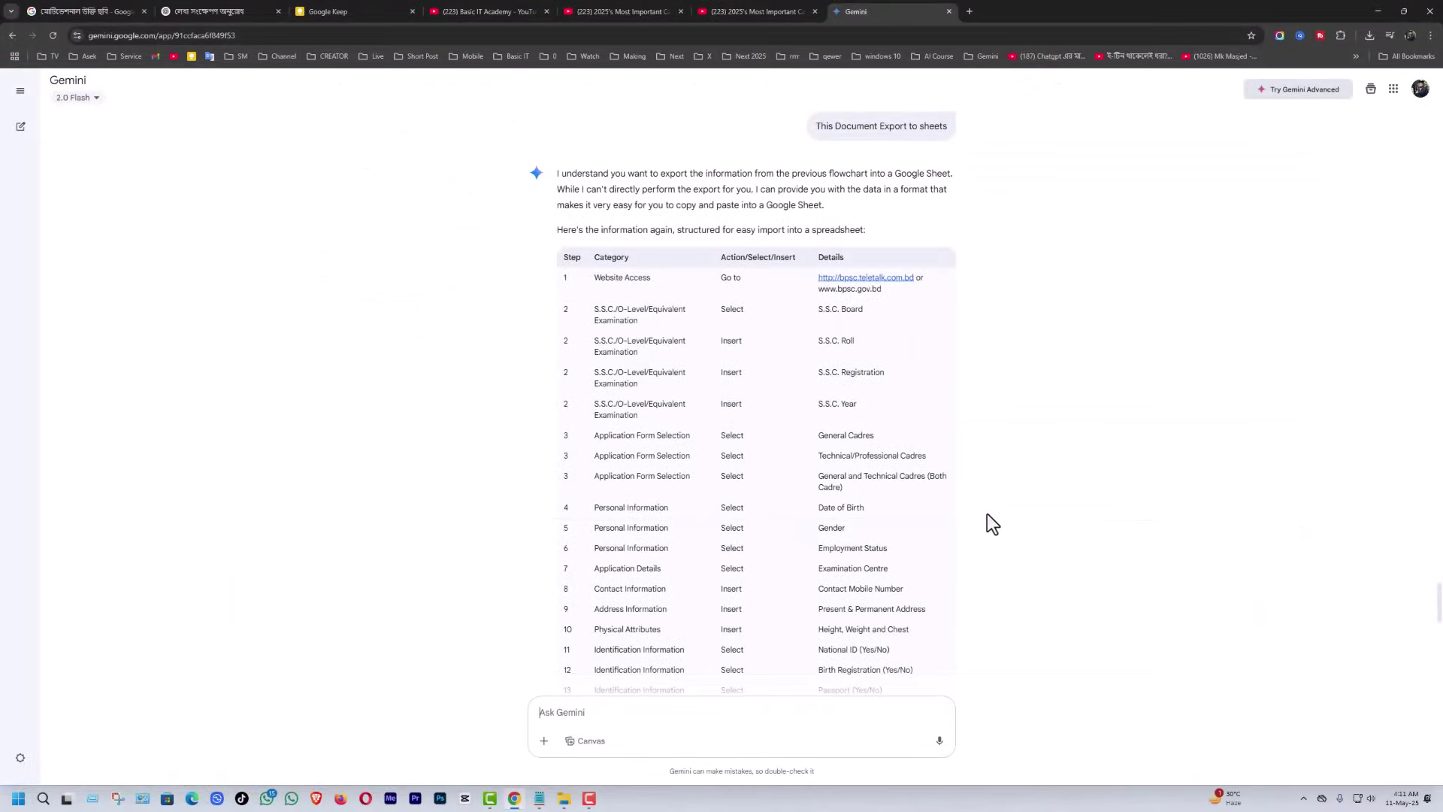
- Export the table in the reply to Google Sheets and open the new spreadsheet
scroll(1020, 516, down, 10)
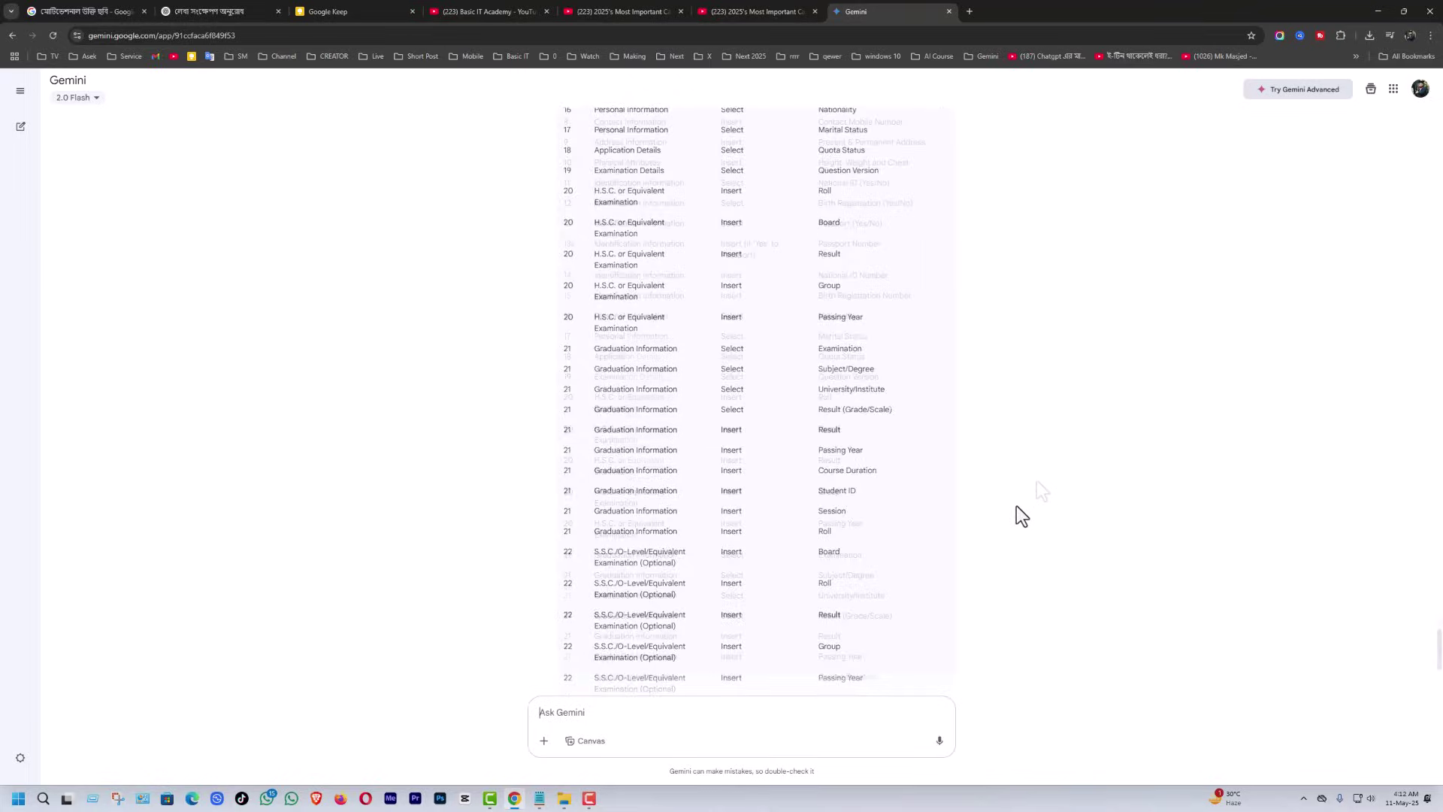
scroll(1036, 485, down, 5)
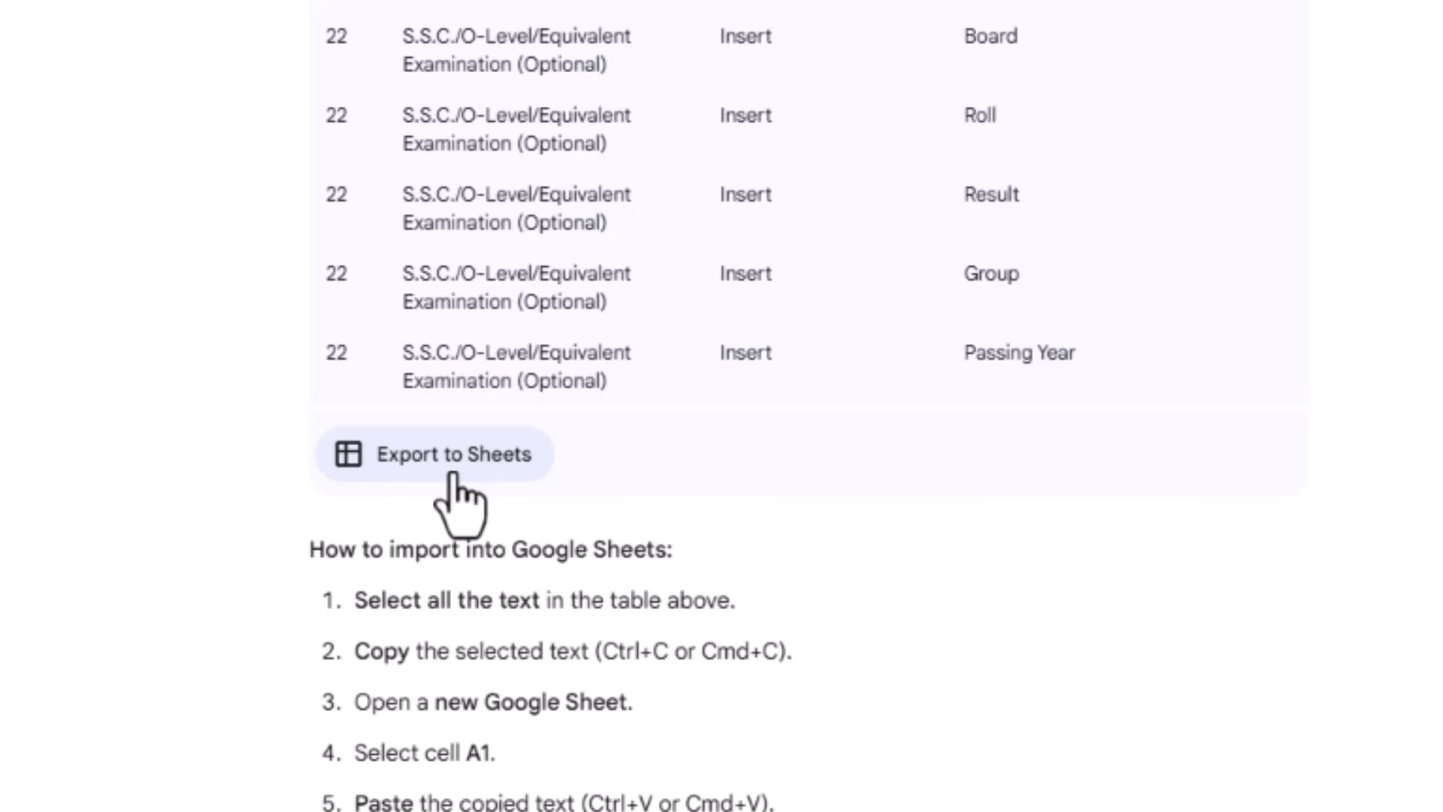
click(441, 466)
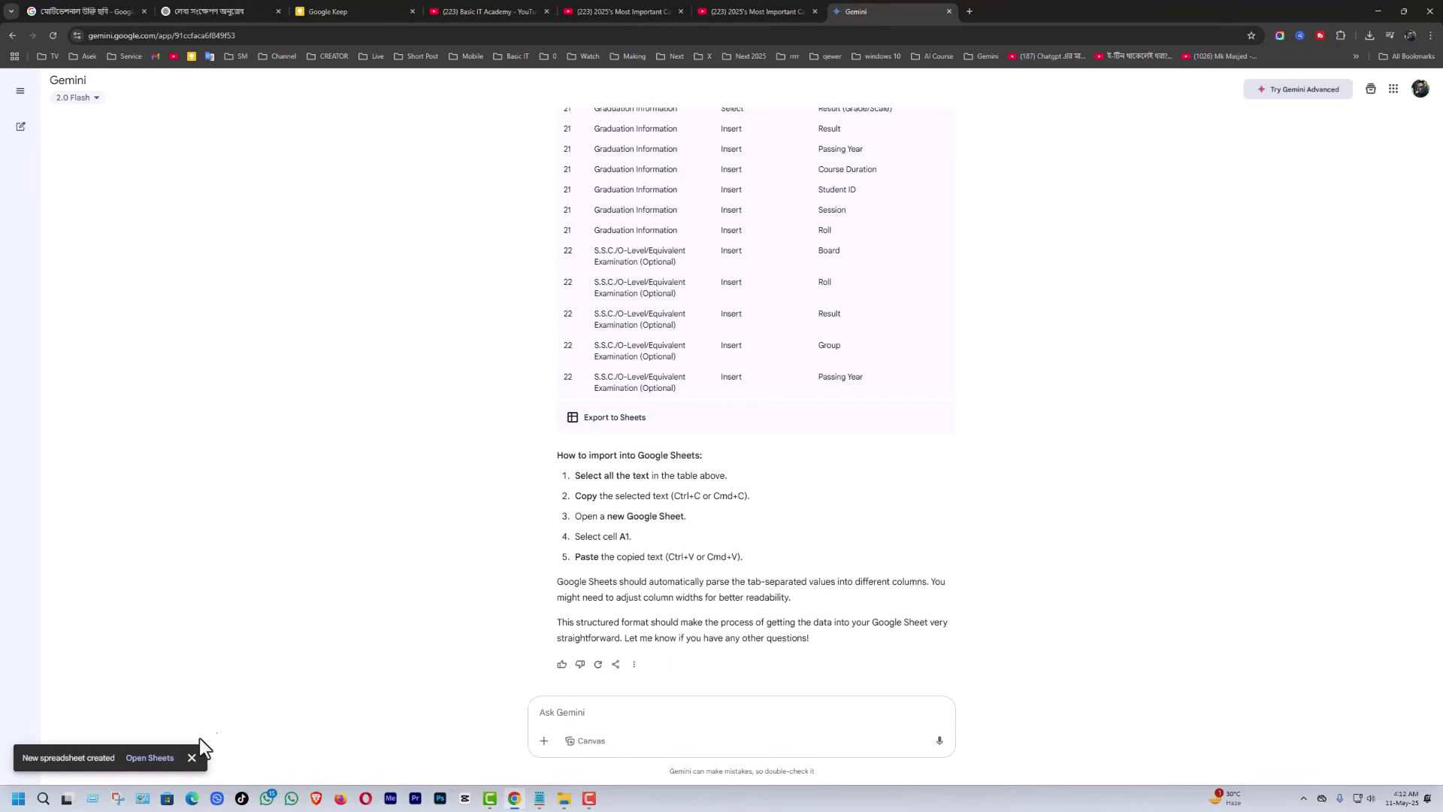
click(150, 758)
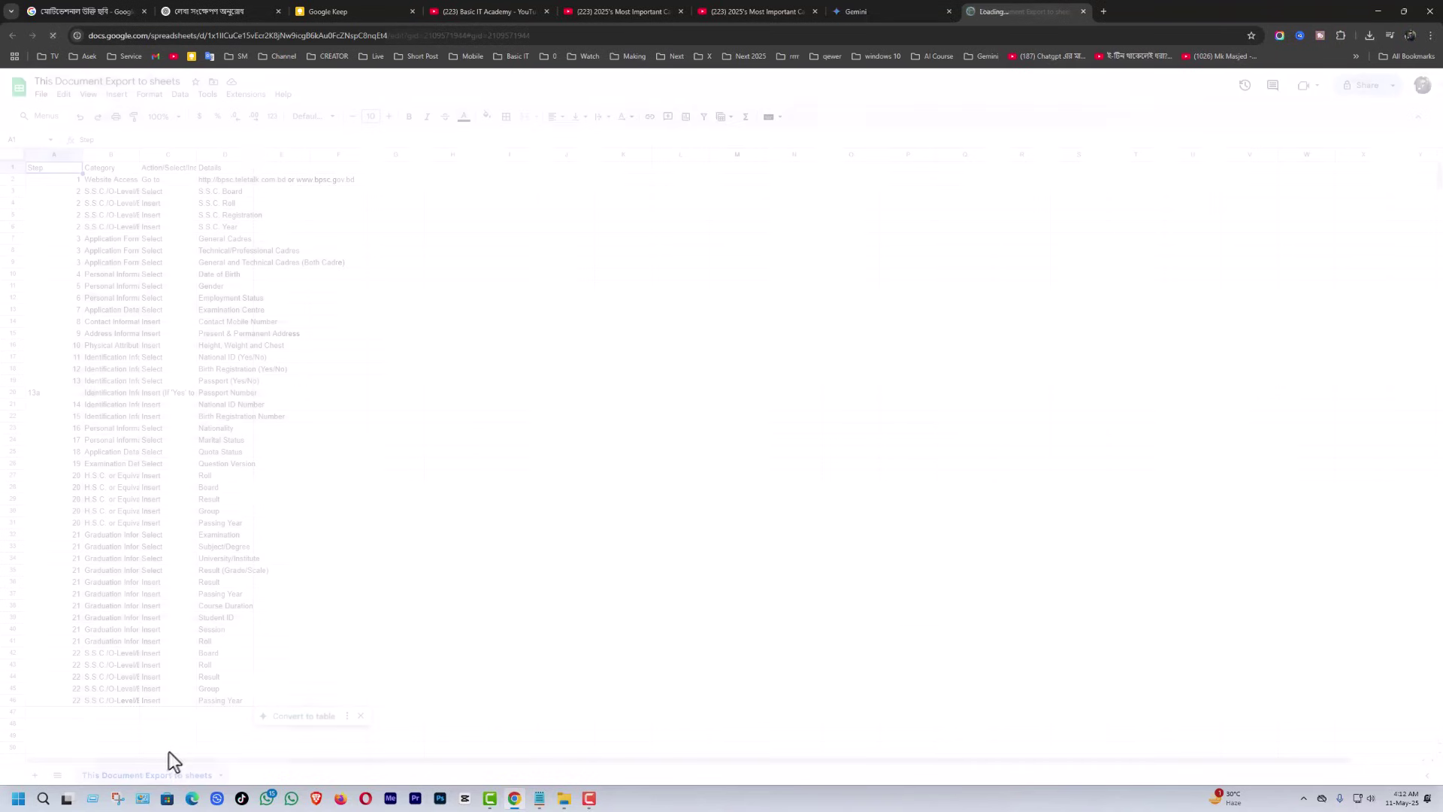